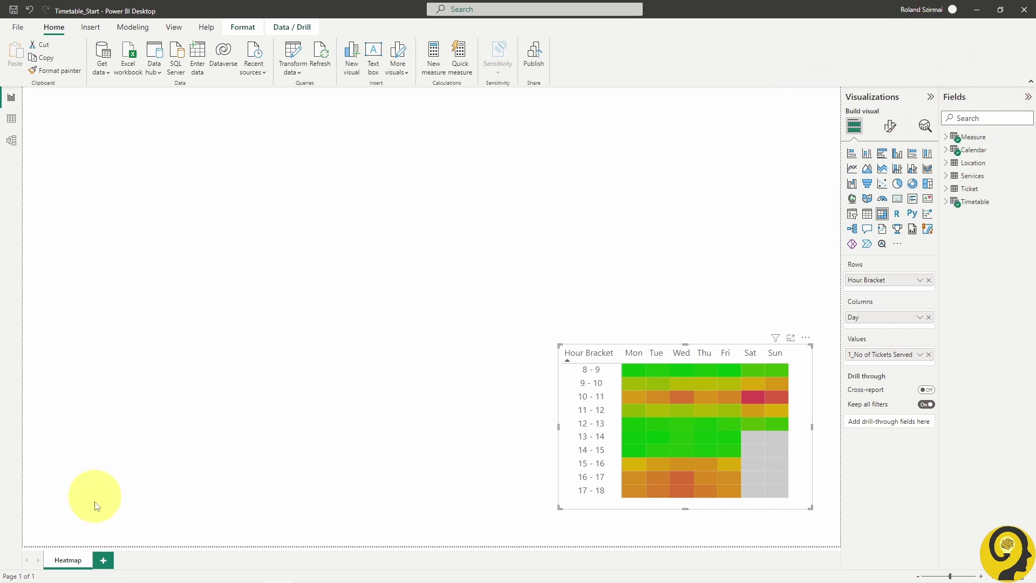
Duplicate the Heatmap page as 'Nice Heatmap' and drag its matrix larger toward the top-left.
{"action": "right_click", "coordinate": [59, 559]}
{"action": "left_click", "coordinate": [76, 536]}
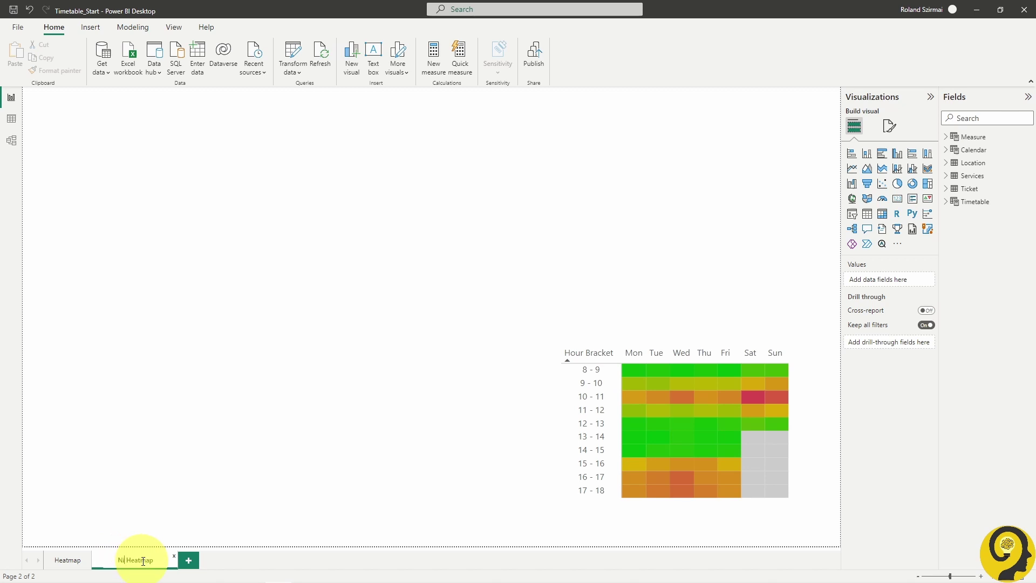
{"action": "key", "text": "Return"}
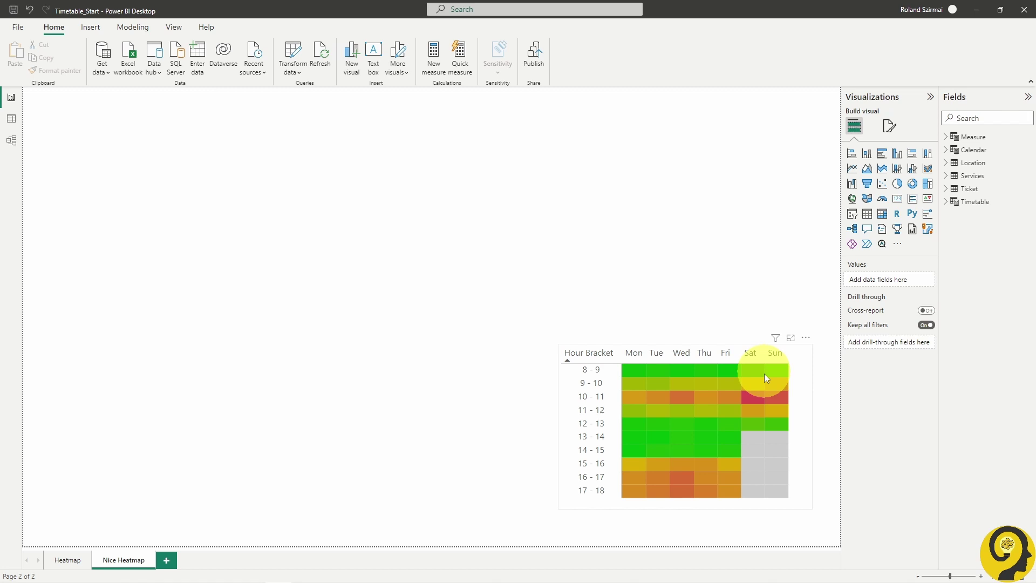
{"action": "left_click", "coordinate": [721, 365]}
{"action": "left_click_drag", "start_coordinate": [560, 346], "coordinate": [225, 176]}
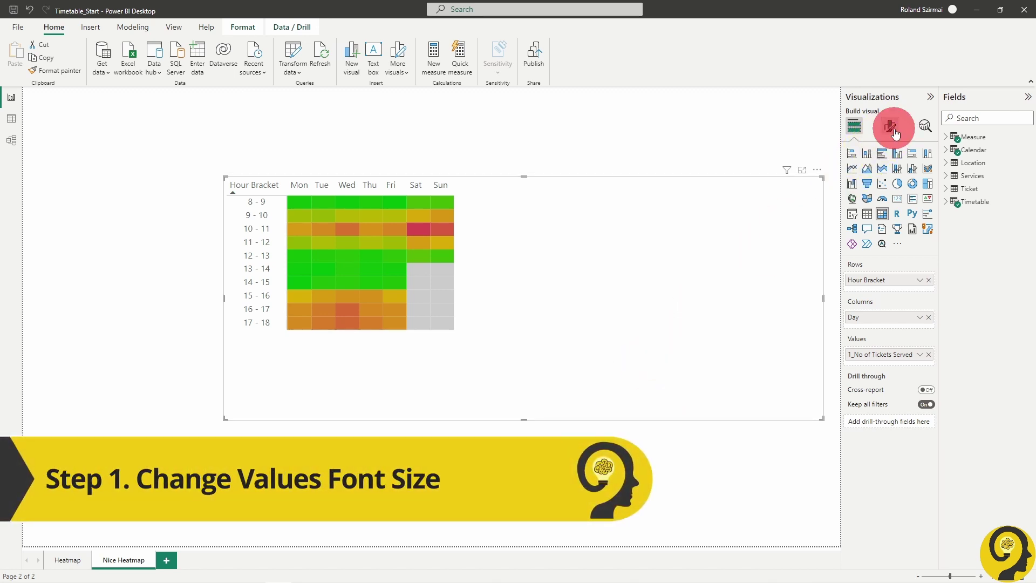
Raise the heatmap's cell value font size to 18.
{"action": "left_click", "coordinate": [892, 127]}
{"action": "left_click", "coordinate": [899, 252]}
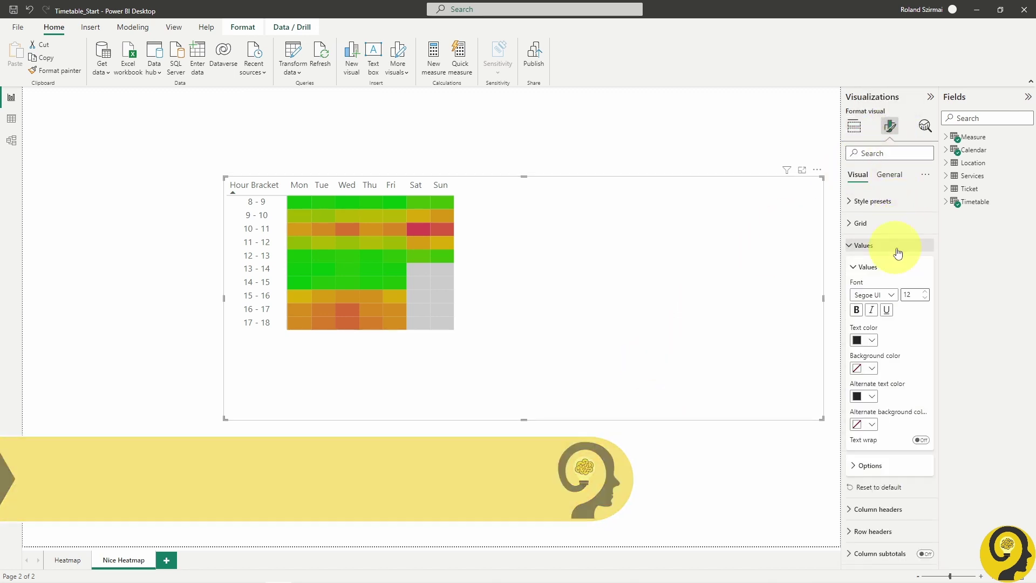
{"action": "left_click", "coordinate": [927, 293]}
{"action": "left_click", "coordinate": [927, 293]}
{"action": "left_click", "coordinate": [926, 293]}
{"action": "left_click", "coordinate": [926, 293]}
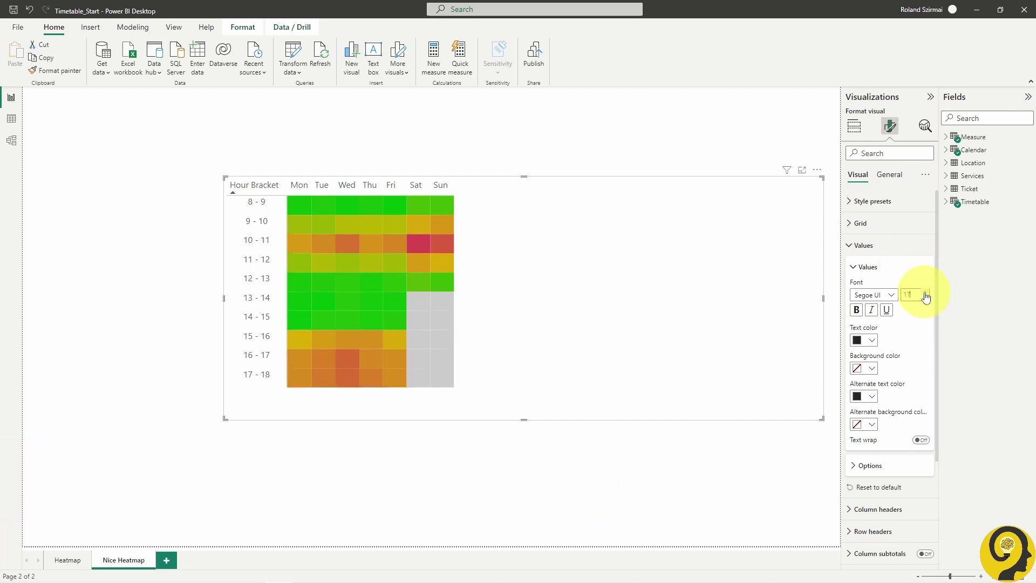
{"action": "left_click", "coordinate": [926, 294]}
{"action": "left_click", "coordinate": [927, 293]}
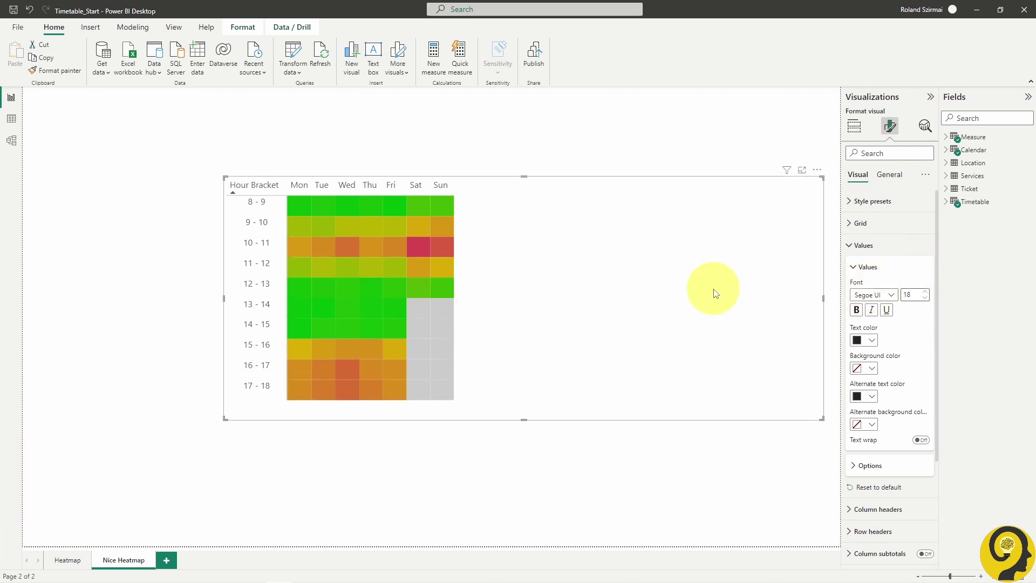
{"action": "left_click", "coordinate": [864, 245]}
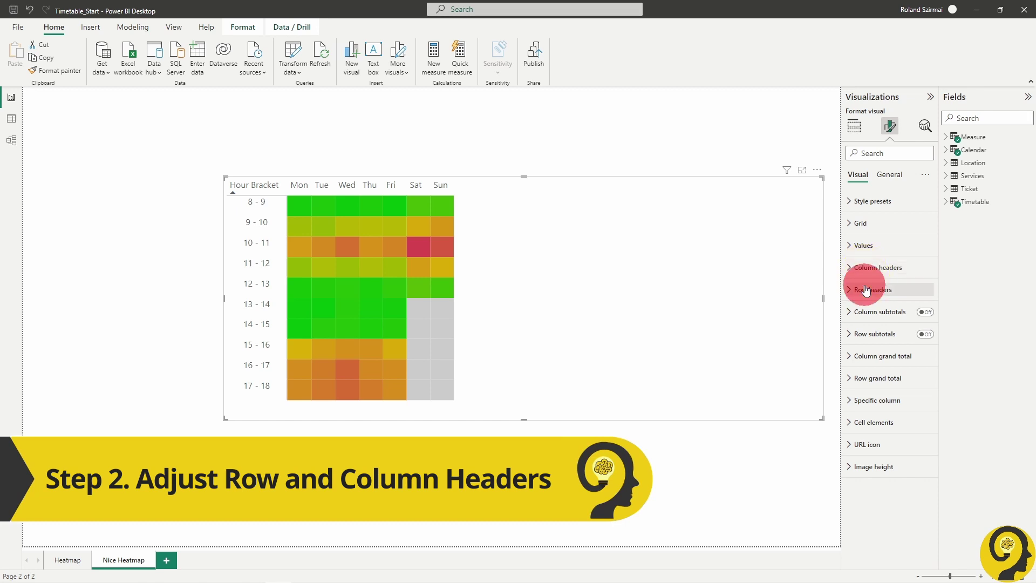
Make the hour-bracket row headers font size 15 and bold.
{"action": "left_click", "coordinate": [866, 290]}
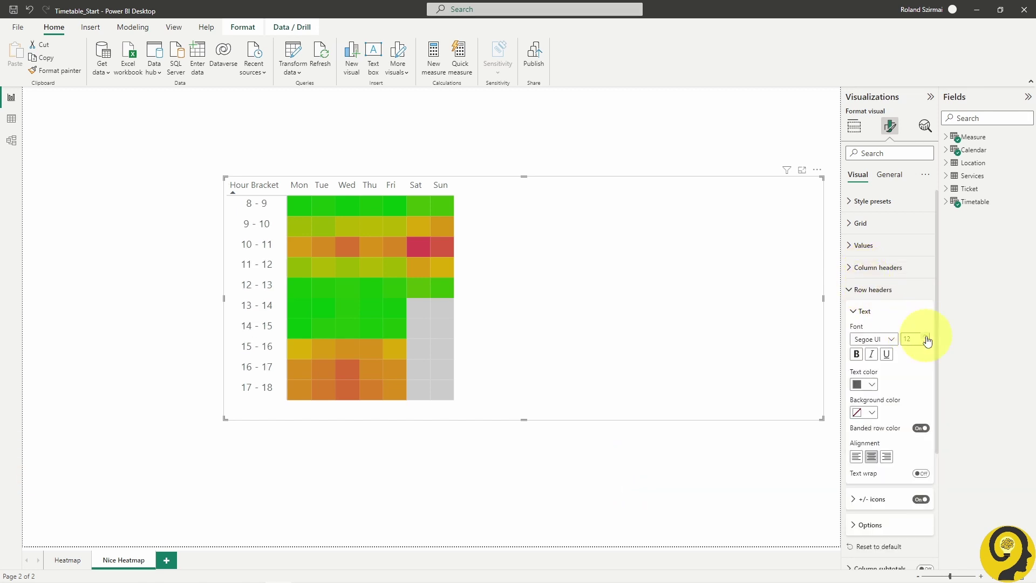
{"action": "left_click", "coordinate": [926, 337]}
{"action": "left_click", "coordinate": [926, 336]}
{"action": "left_click", "coordinate": [926, 336]}
{"action": "left_click", "coordinate": [857, 355]}
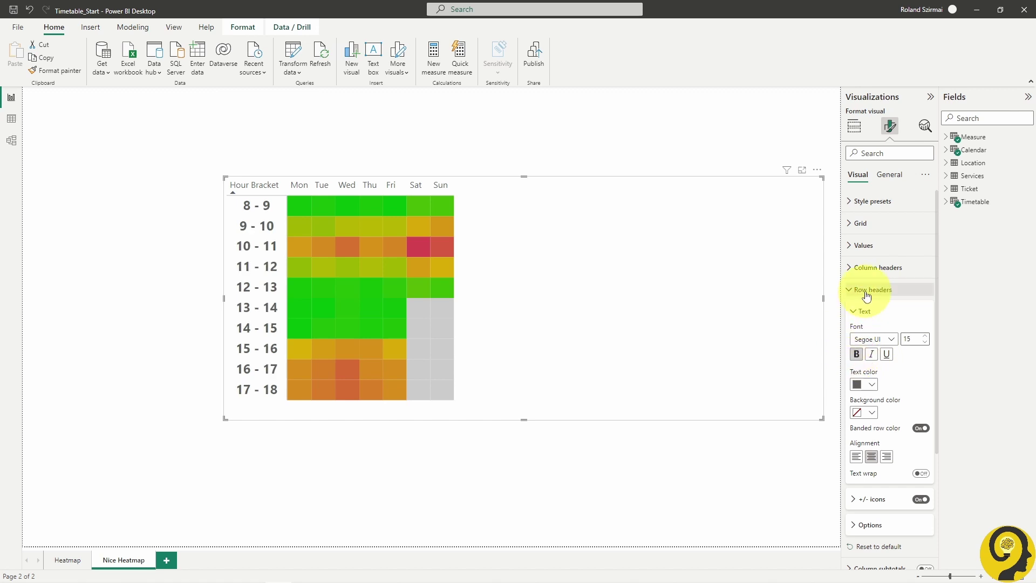
{"action": "left_click", "coordinate": [863, 290]}
Reduce the weekday column header font size to 8.
{"action": "left_click", "coordinate": [875, 267]}
{"action": "left_click", "coordinate": [928, 320]}
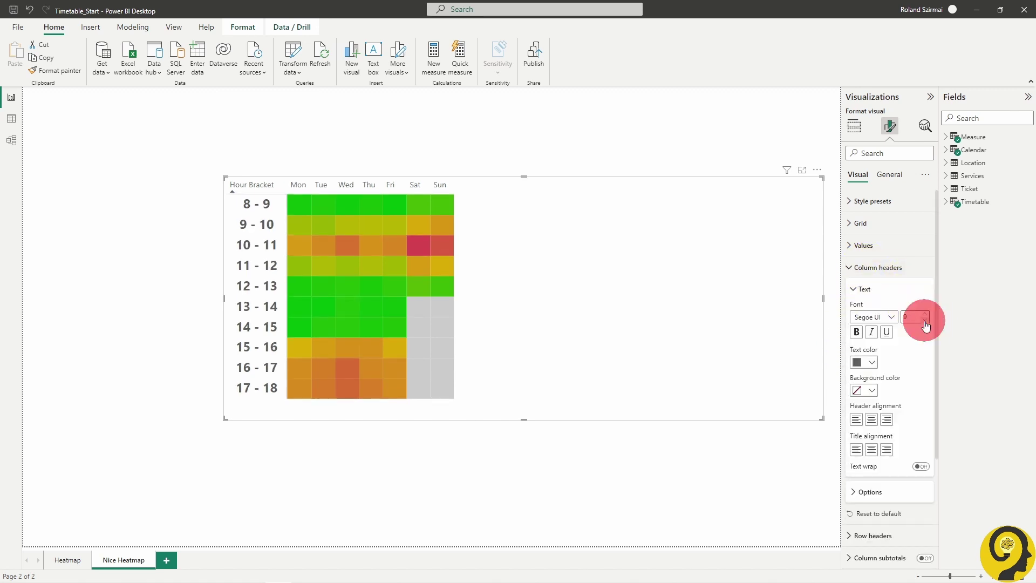
{"action": "left_click", "coordinate": [927, 320]}
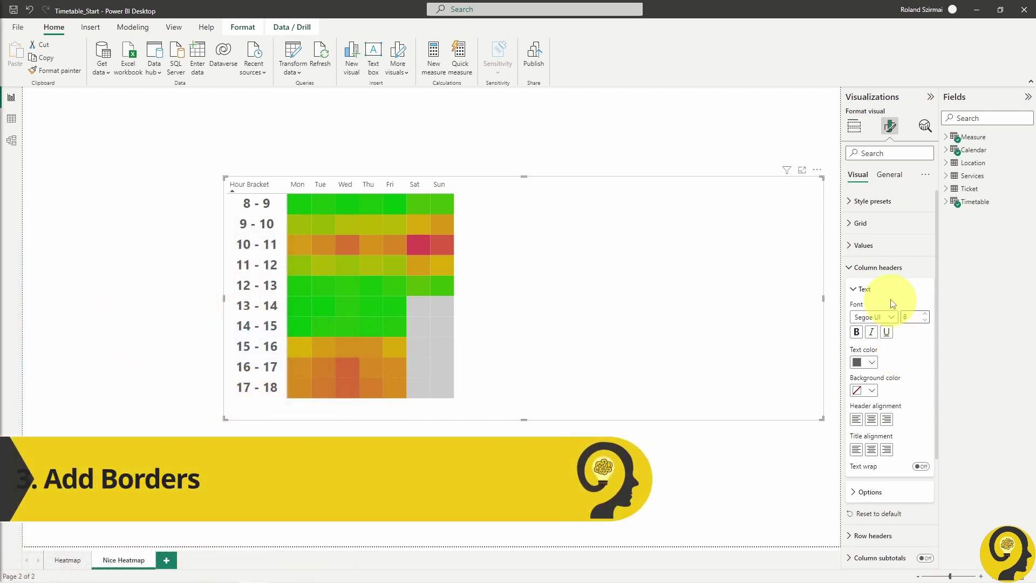
Turn on horizontal and vertical gridlines, 2 px horizontal and 1 px vertical.
{"action": "left_click", "coordinate": [885, 267]}
{"action": "left_click", "coordinate": [877, 224]}
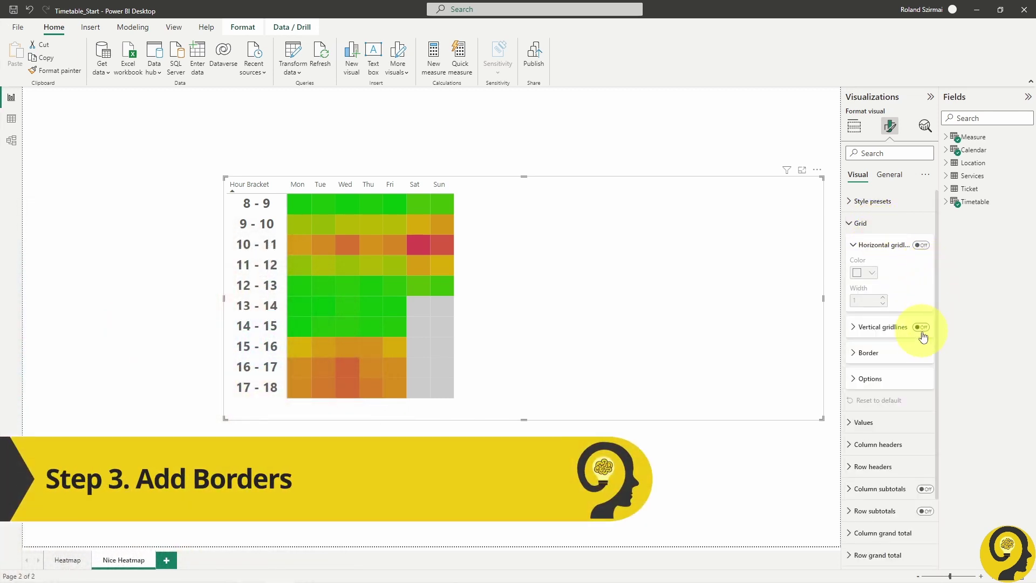
{"action": "left_click", "coordinate": [921, 327]}
{"action": "left_click", "coordinate": [921, 245]}
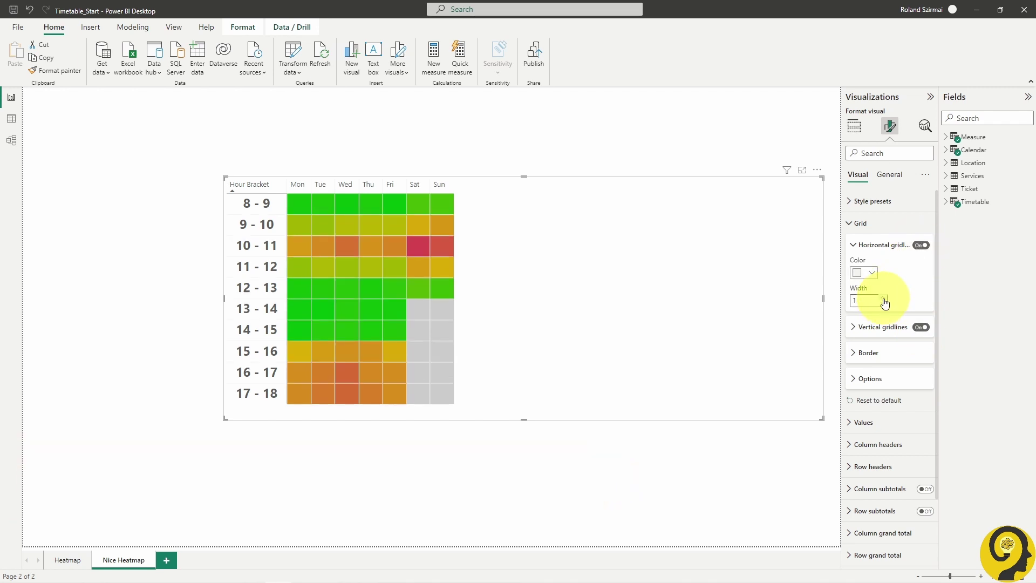
{"action": "left_click", "coordinate": [883, 296]}
{"action": "left_click", "coordinate": [876, 327]}
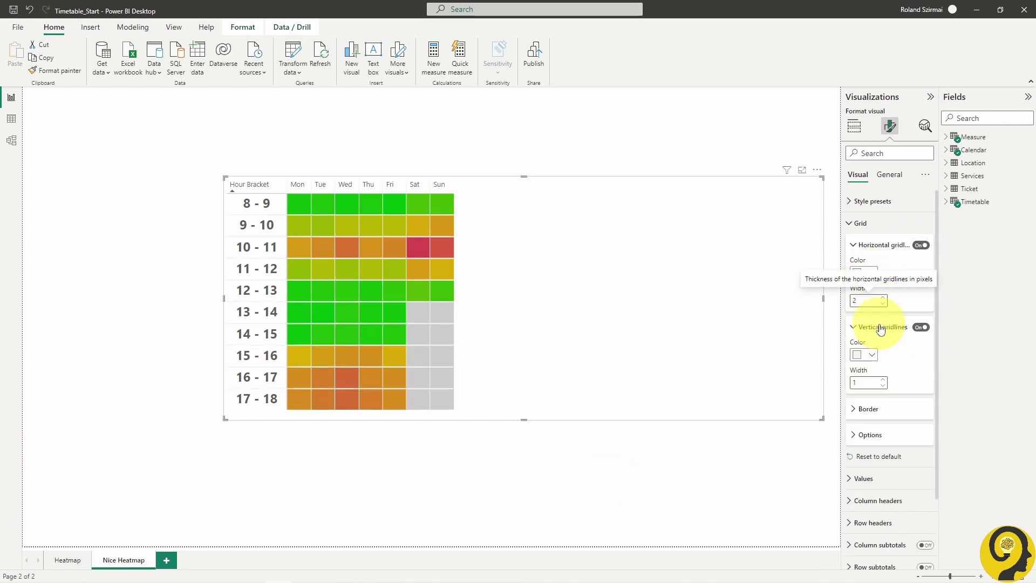
{"action": "left_click", "coordinate": [883, 380]}
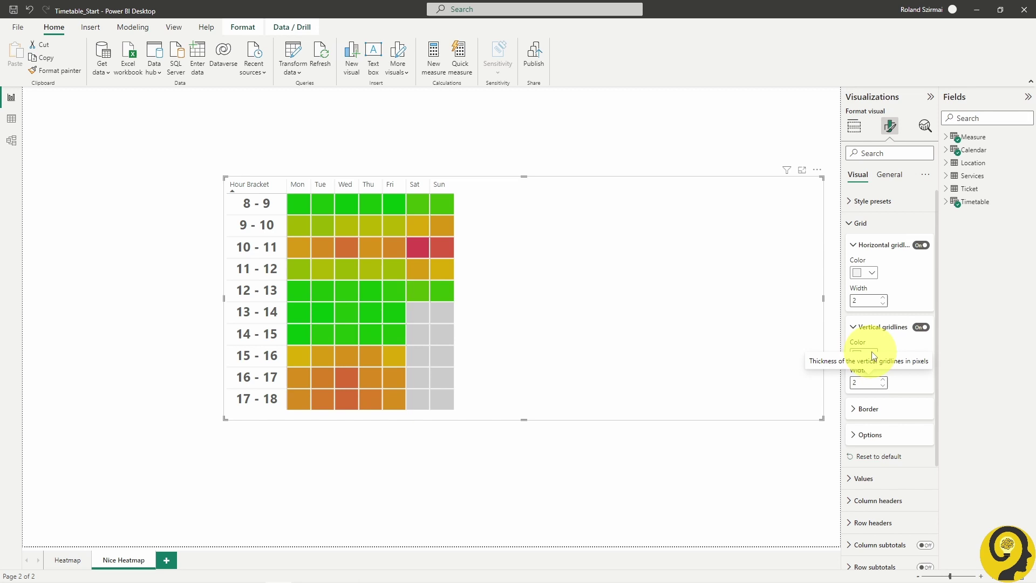
{"action": "left_click", "coordinate": [883, 384]}
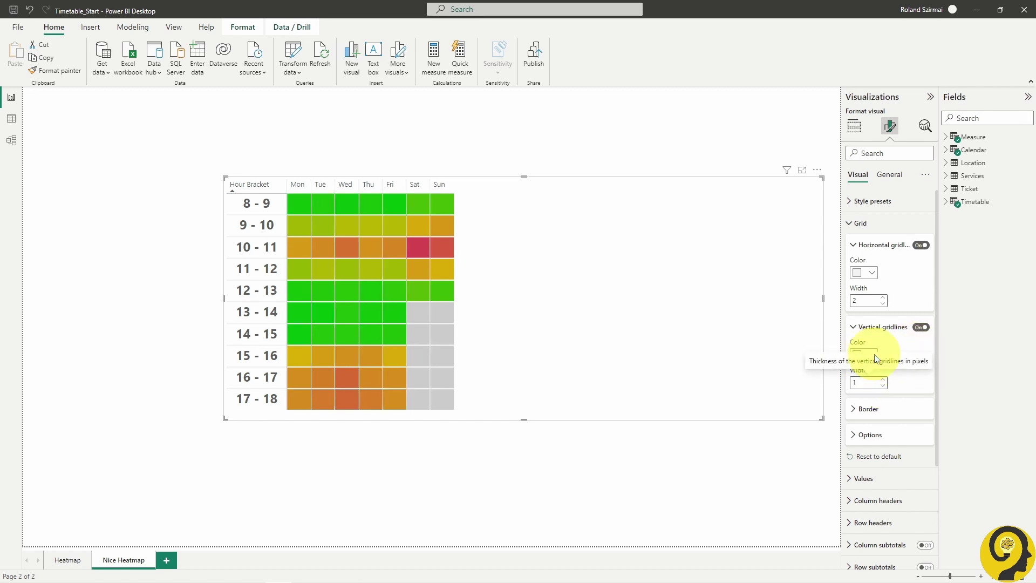
Color both the vertical and horizontal gridlines black.
{"action": "left_click", "coordinate": [875, 356]}
{"action": "left_click", "coordinate": [878, 392]}
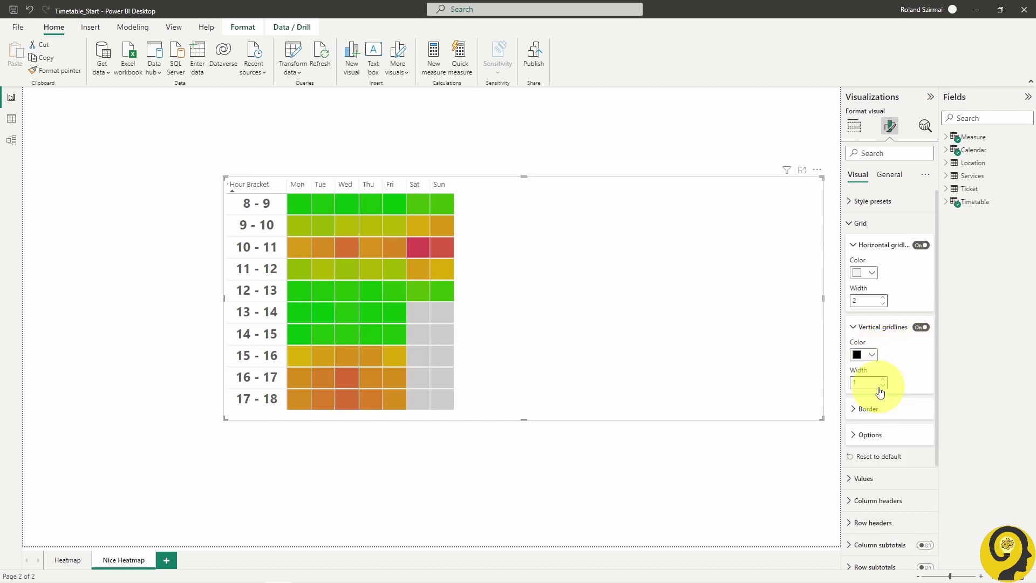
{"action": "left_click", "coordinate": [875, 274]}
{"action": "left_click", "coordinate": [879, 311]}
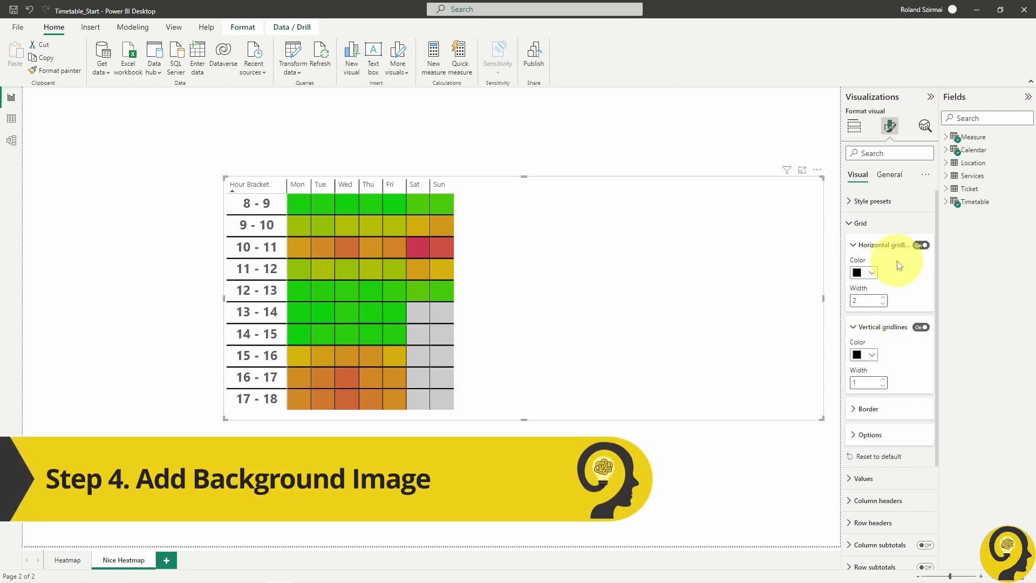
{"action": "left_click", "coordinate": [741, 167]}
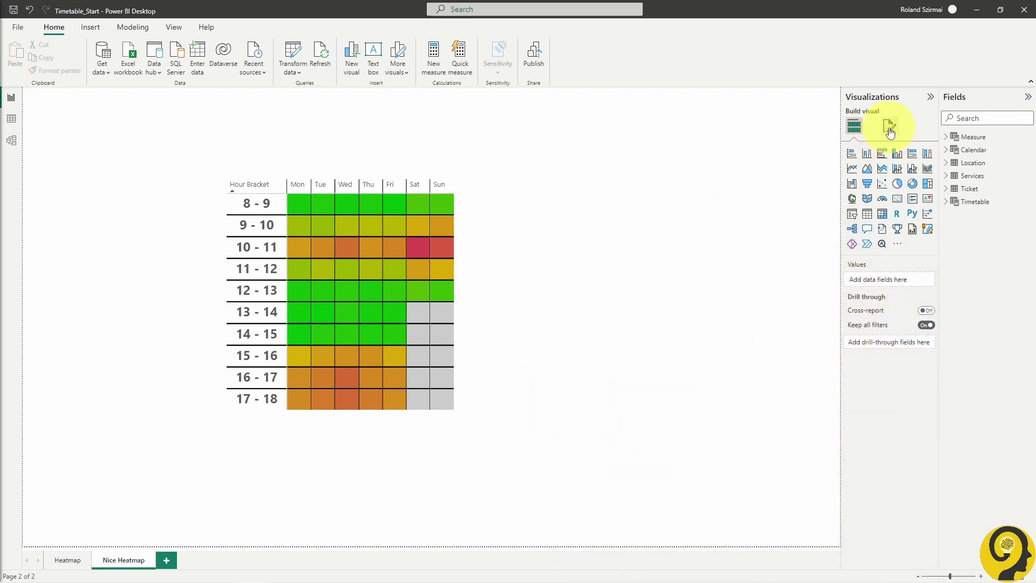
Set an image file as the page's canvas background at full opacity.
{"action": "left_click", "coordinate": [890, 128]}
{"action": "left_click", "coordinate": [884, 222]}
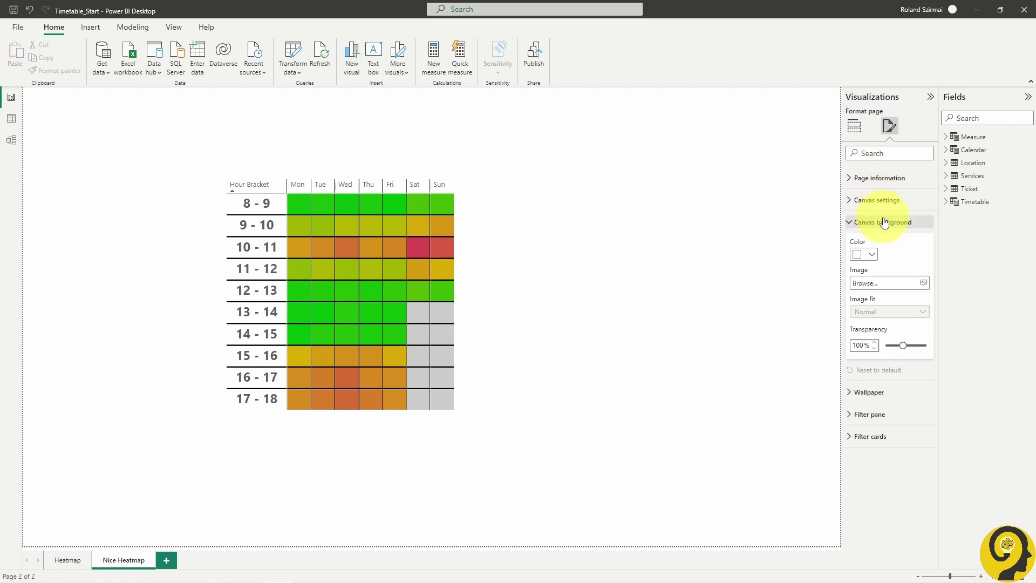
{"action": "left_click", "coordinate": [886, 282]}
{"action": "double_click", "coordinate": [253, 106]}
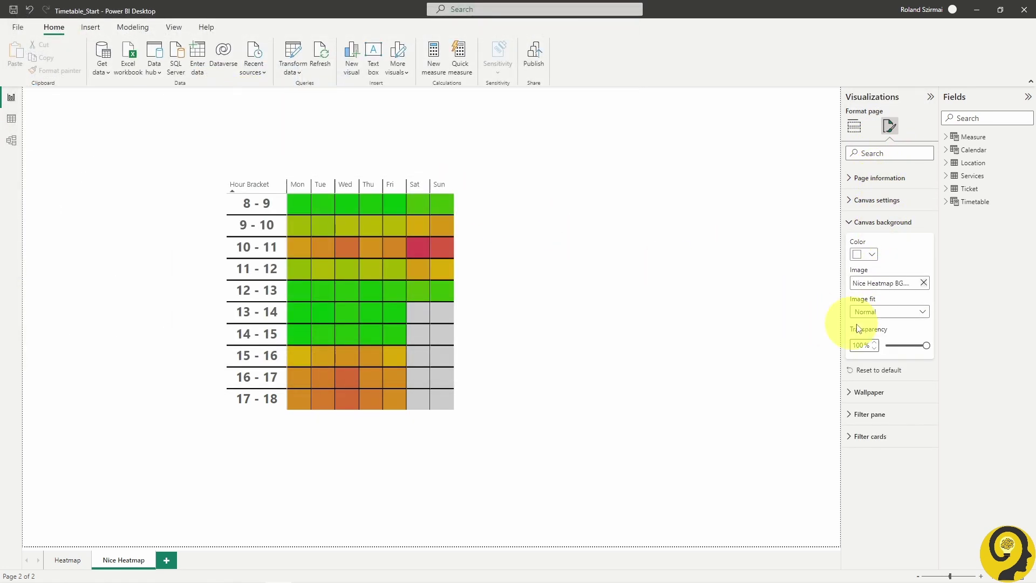
{"action": "left_click_drag", "start_coordinate": [924, 344], "coordinate": [882, 330]}
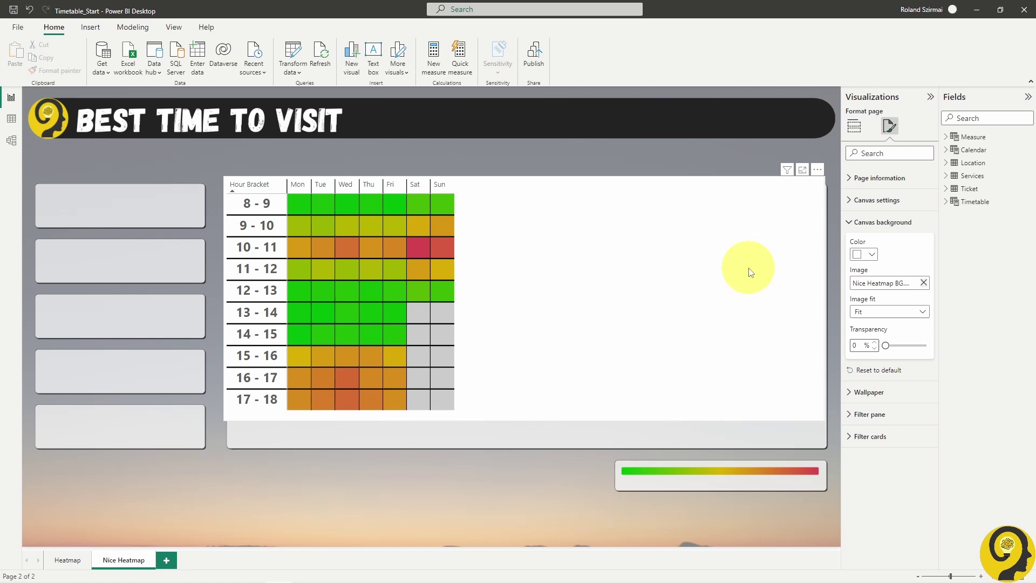
Turn off the heatmap matrix's white background so the panel shows through.
{"action": "left_click", "coordinate": [527, 202]}
{"action": "left_click", "coordinate": [530, 384]}
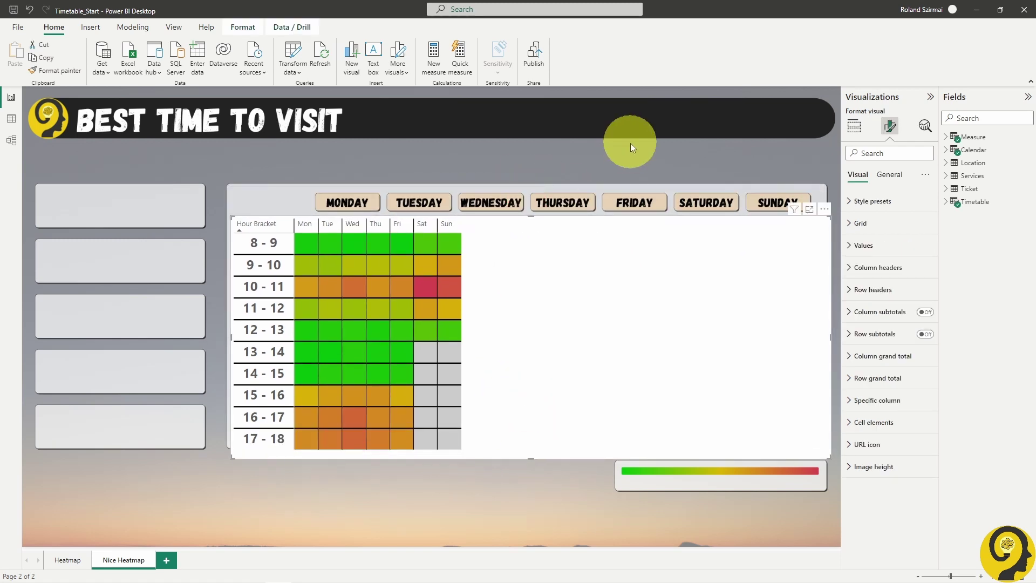
{"action": "left_click", "coordinate": [894, 182]}
{"action": "left_click", "coordinate": [889, 244]}
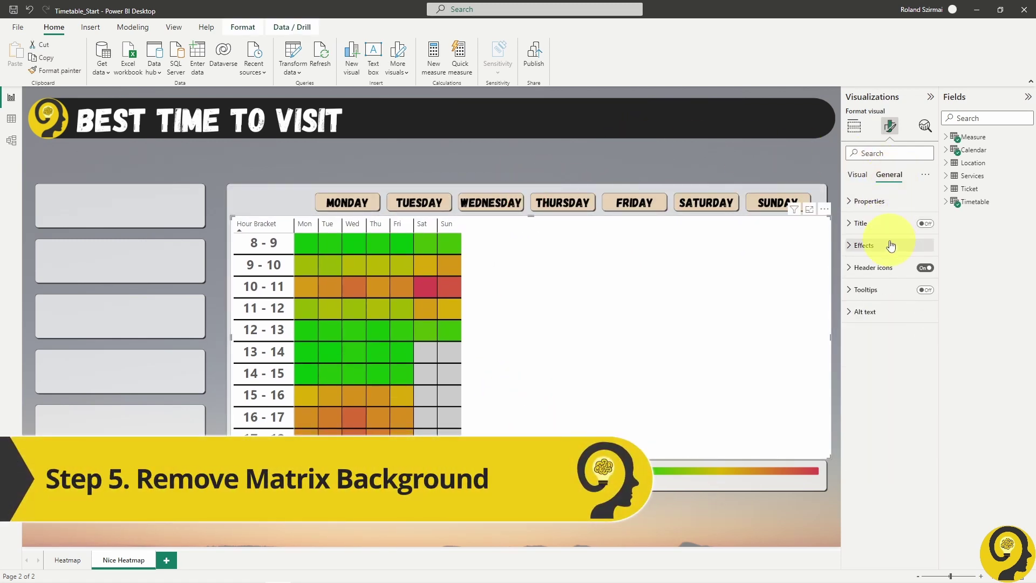
{"action": "left_click", "coordinate": [905, 269]}
{"action": "left_click", "coordinate": [921, 267]}
{"action": "left_click", "coordinate": [723, 173]}
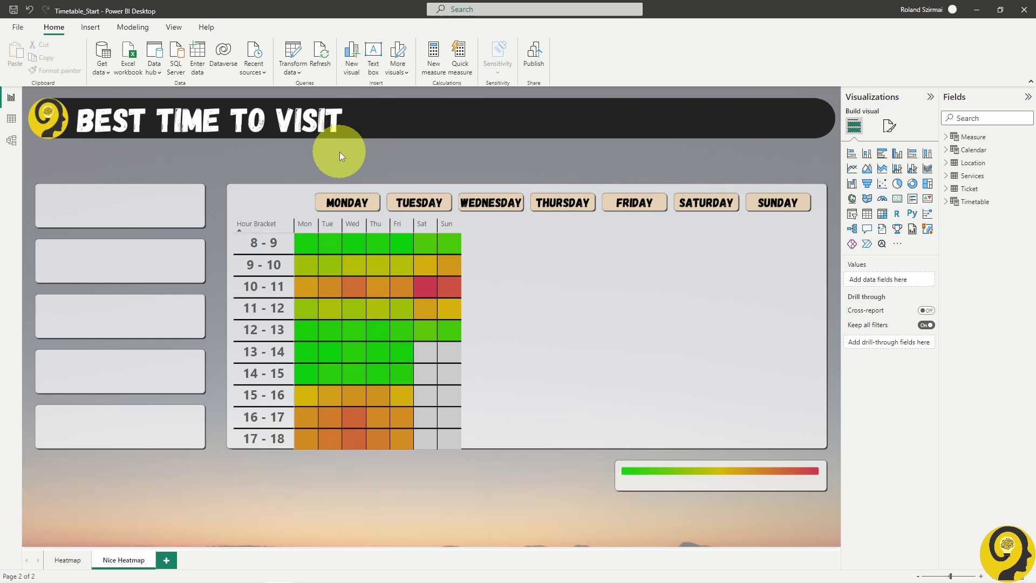
Sample the report panel's grey with Color Picker and copy its hex, dbdcde.
{"action": "key", "text": "super+shift+c"}
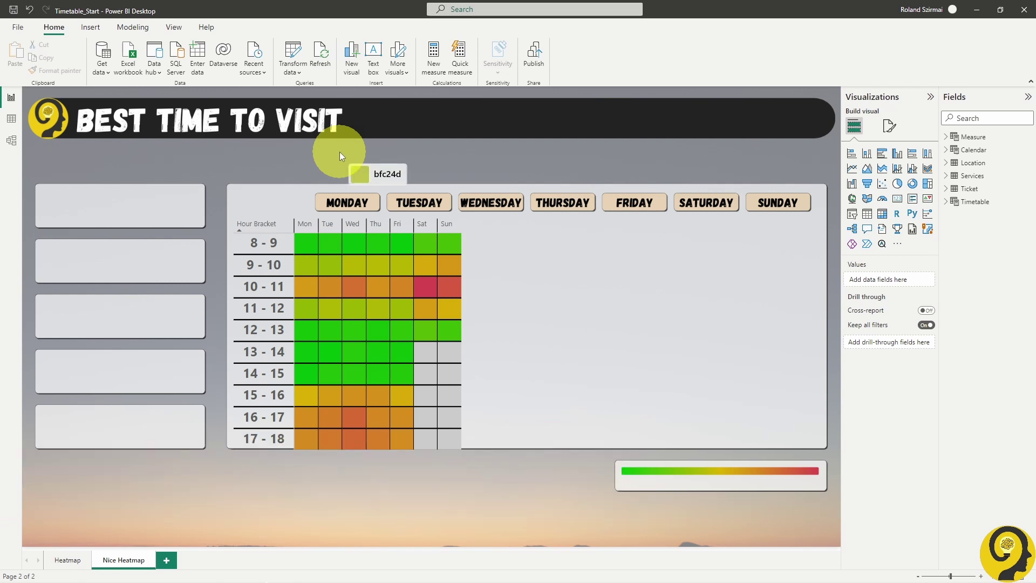
{"action": "left_click", "coordinate": [310, 196]}
{"action": "left_click", "coordinate": [430, 267]}
{"action": "left_click", "coordinate": [483, 265]}
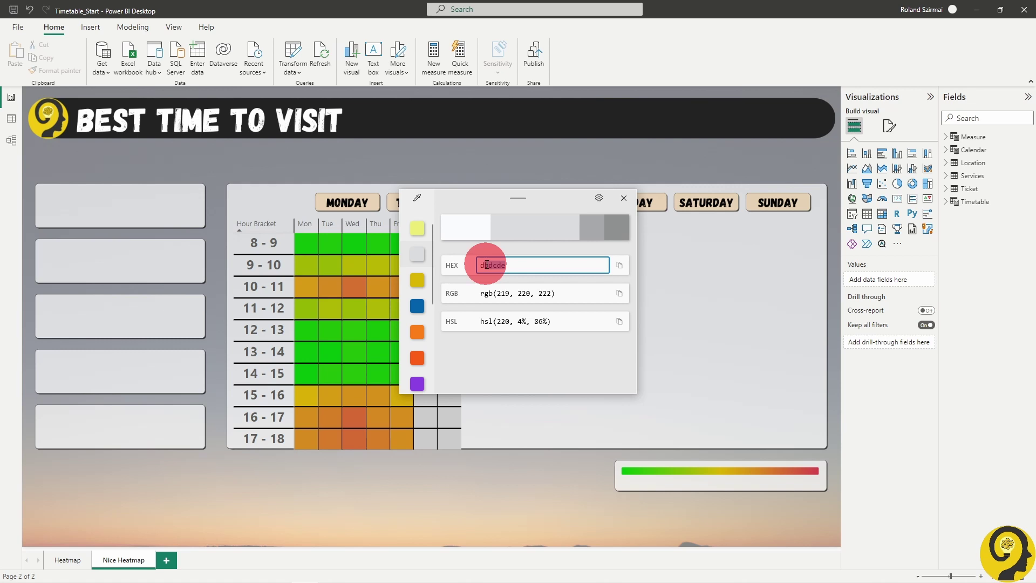
{"action": "left_click", "coordinate": [620, 265]}
{"action": "left_click", "coordinate": [624, 198]}
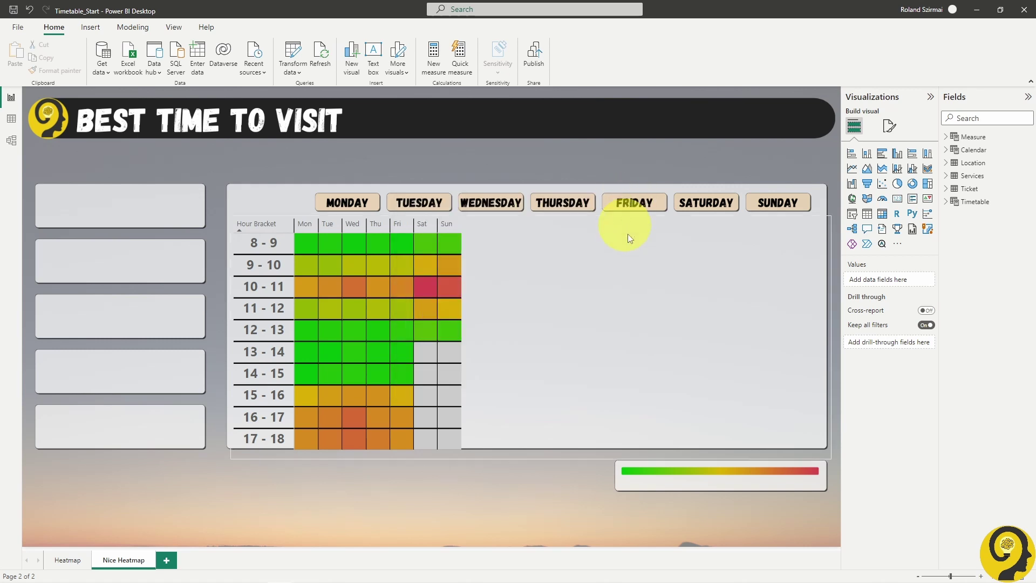
Set the matrix column header text color to the pasted custom grey #DBDCDE.
{"action": "left_click", "coordinate": [772, 258]}
{"action": "left_click", "coordinate": [890, 127]}
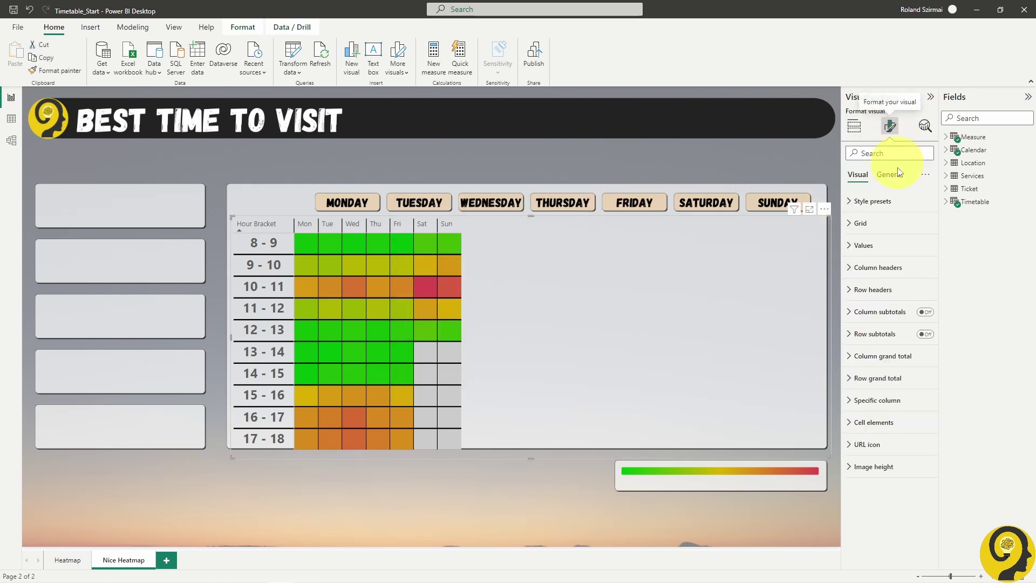
{"action": "left_click", "coordinate": [891, 267]}
{"action": "left_click", "coordinate": [875, 367]}
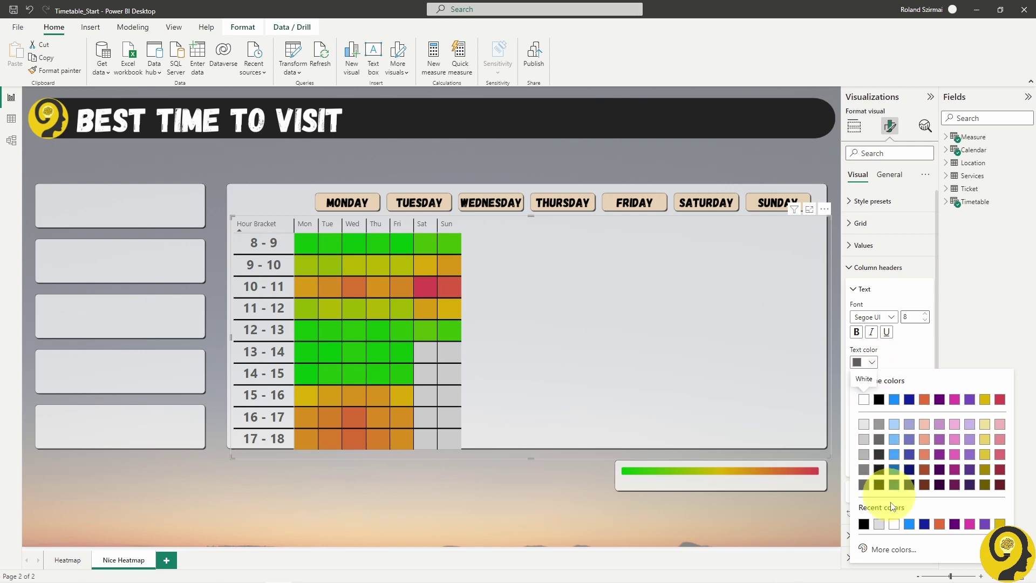
{"action": "left_click", "coordinate": [891, 546]}
{"action": "key", "text": "ctrl+v"}
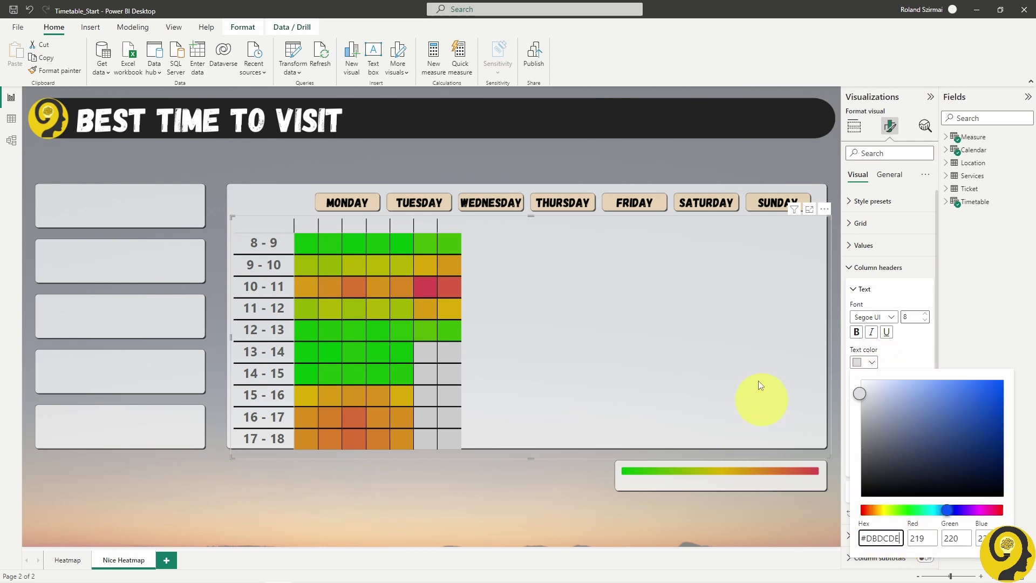
{"action": "left_click", "coordinate": [702, 166]}
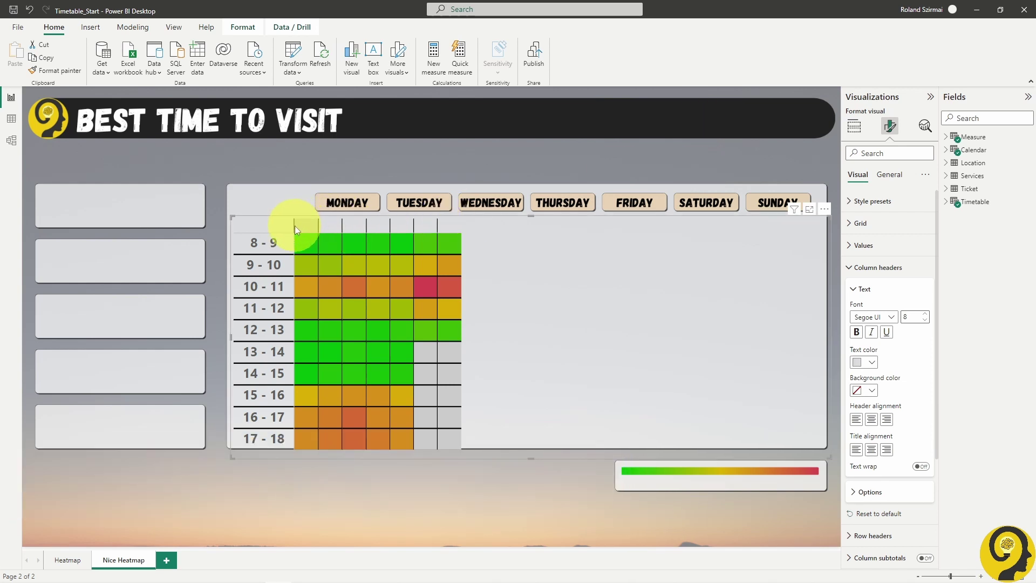
Widen the row header and weekday columns and enlarge the matrix to align under the day labels.
{"action": "left_click_drag", "start_coordinate": [295, 226], "coordinate": [314, 225]}
{"action": "left_click_drag", "start_coordinate": [530, 216], "coordinate": [530, 207]}
{"action": "left_click_drag", "start_coordinate": [340, 215], "coordinate": [818, 216]}
{"action": "left_click_drag", "start_coordinate": [533, 208], "coordinate": [536, 209]}
{"action": "left_click", "coordinate": [549, 481]}
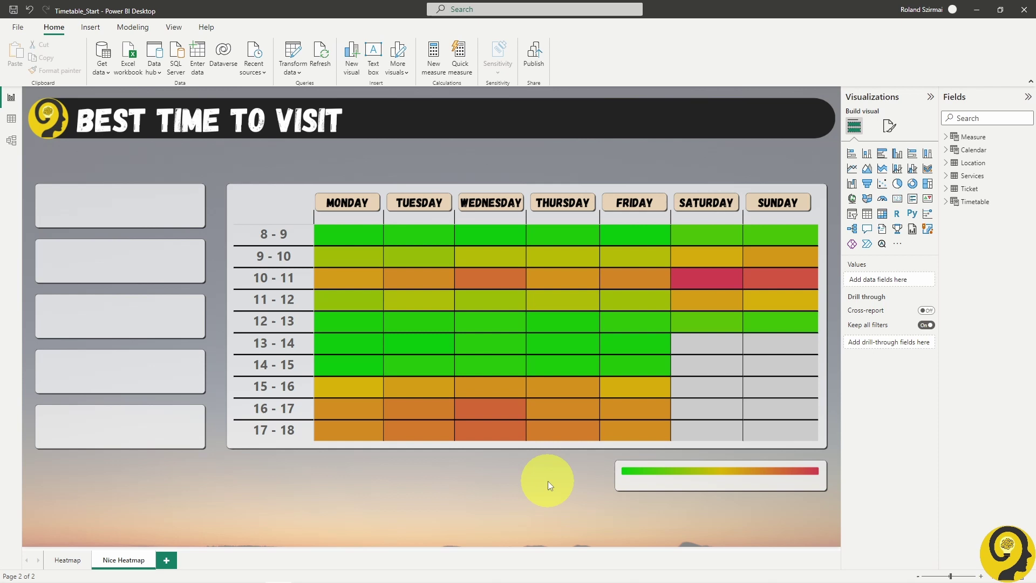
Add a State slicer in the first left box and set its style to Dropdown.
{"action": "left_click", "coordinate": [852, 214]}
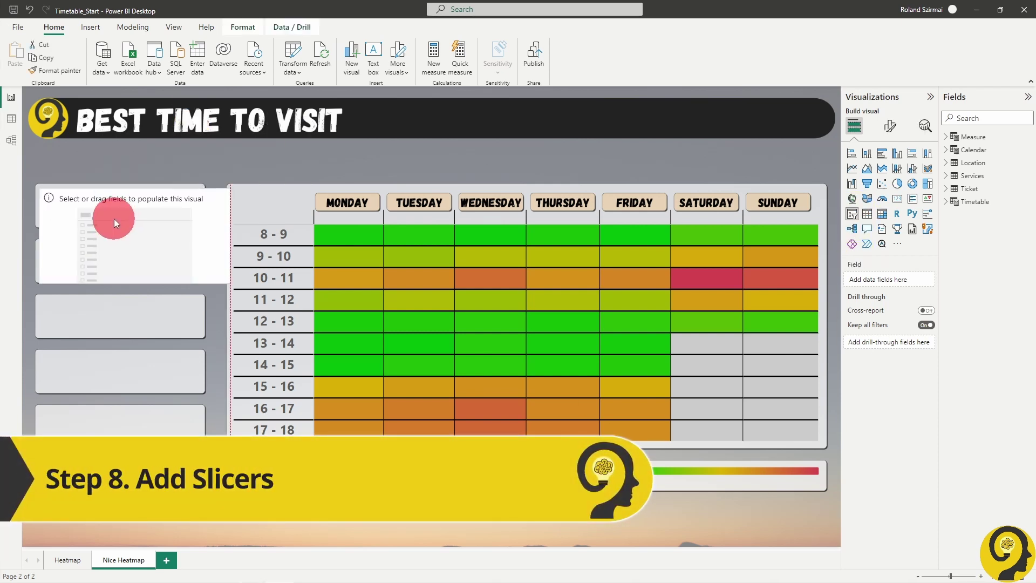
{"action": "left_click_drag", "start_coordinate": [205, 292], "coordinate": [196, 221]}
{"action": "left_click", "coordinate": [977, 118]}
{"action": "type", "text": "state"}
{"action": "left_click", "coordinate": [963, 150]}
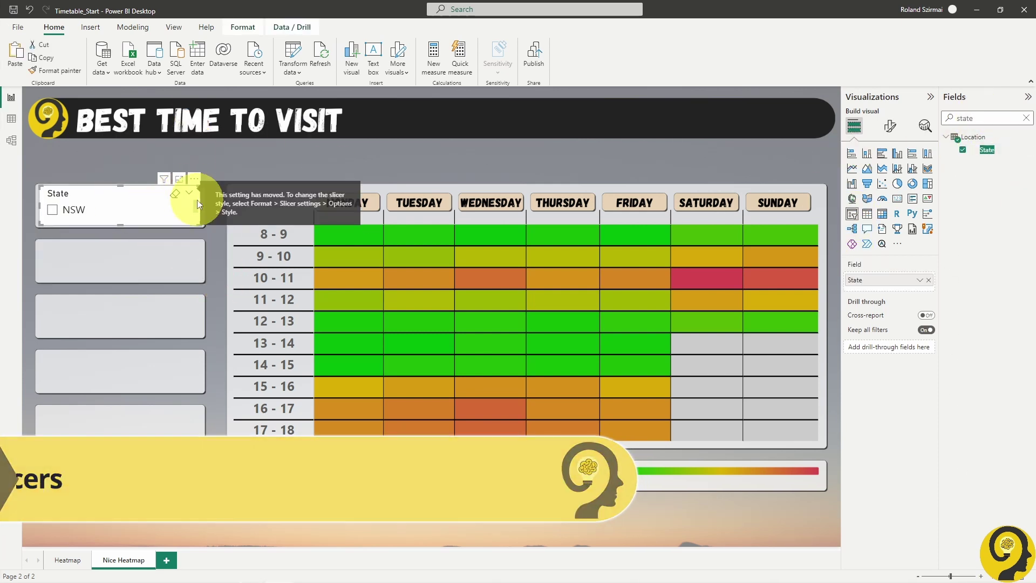
{"action": "left_click", "coordinate": [890, 126]}
{"action": "left_click", "coordinate": [902, 250]}
{"action": "left_click", "coordinate": [874, 300]}
Copy-paste the State slicer into the remaining four left boxes.
{"action": "key", "text": "ctrl+c"}
{"action": "key", "text": "ctrl+v"}
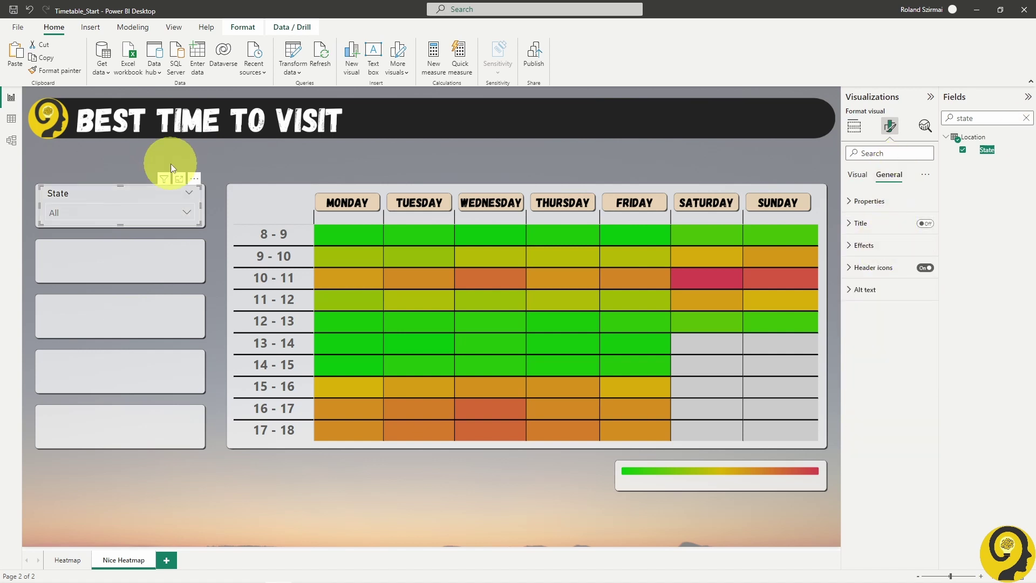
{"action": "left_click_drag", "start_coordinate": [125, 191], "coordinate": [97, 356]}
{"action": "key", "text": "ctrl+c"}
{"action": "key", "text": "ctrl+v"}
{"action": "key", "text": "ctrl+c"}
{"action": "key", "text": "ctrl+v"}
{"action": "key", "text": "ctrl+c"}
{"action": "key", "text": "ctrl+v"}
{"action": "left_click_drag", "start_coordinate": [97, 357], "coordinate": [92, 410]}
Switch the second and third slicers to City and Location Name.
{"action": "left_click", "coordinate": [108, 253]}
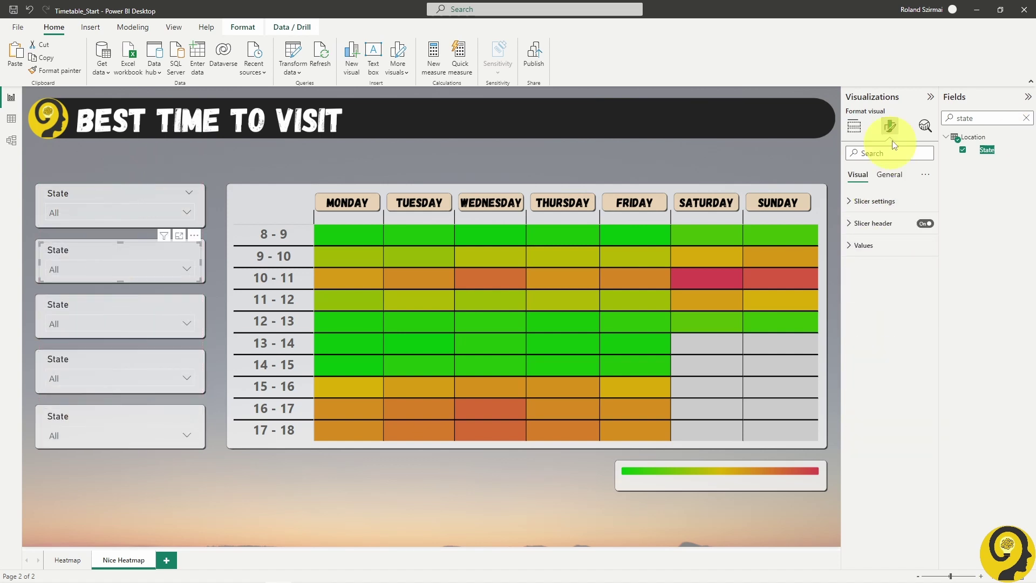
{"action": "double_click", "coordinate": [982, 118]}
{"action": "type", "text": "city"}
{"action": "left_click", "coordinate": [963, 149]}
{"action": "left_click", "coordinate": [108, 310]}
{"action": "double_click", "coordinate": [983, 117]}
{"action": "type", "text": "lo"}
{"action": "left_click", "coordinate": [963, 188]}
Switch the fourth and fifth slicers to Service Type and Service Name, then select all five.
{"action": "left_click", "coordinate": [157, 351]}
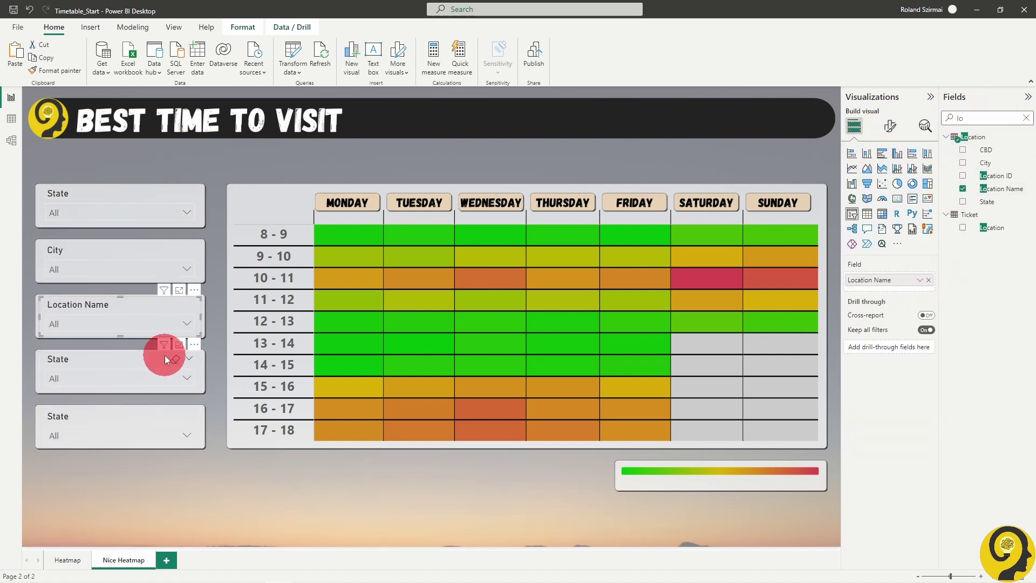
{"action": "left_click", "coordinate": [1026, 118]}
{"action": "left_click", "coordinate": [947, 175]}
{"action": "left_click", "coordinate": [963, 214]}
{"action": "left_click", "coordinate": [104, 411]}
{"action": "left_click", "coordinate": [963, 201]}
{"action": "left_click", "coordinate": [930, 284]}
{"action": "left_click_drag", "start_coordinate": [28, 456], "coordinate": [231, 166]}
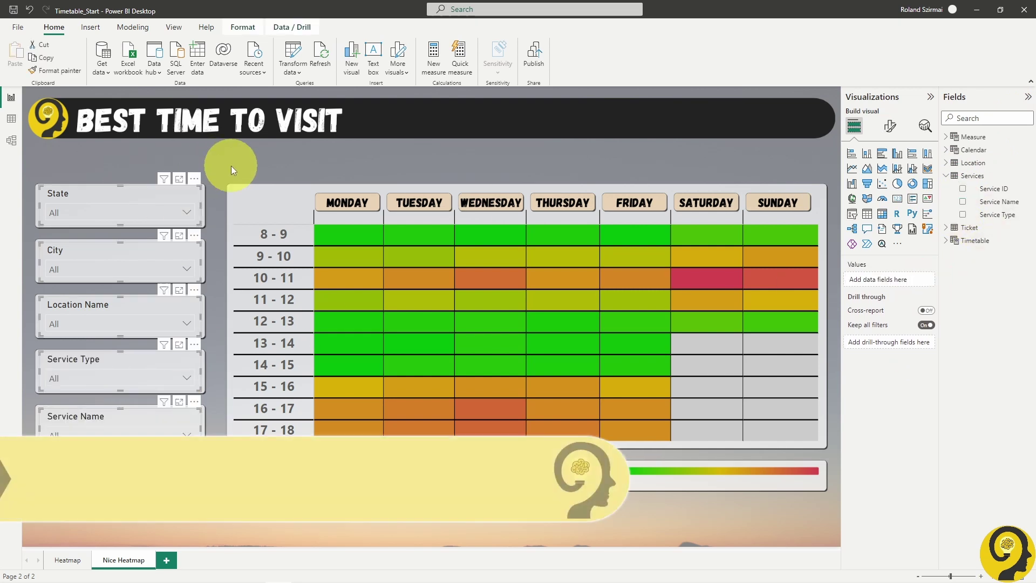
Give all five slicers' value boxes the recent beige background color and check the State dropdown.
{"action": "left_click", "coordinate": [890, 126]}
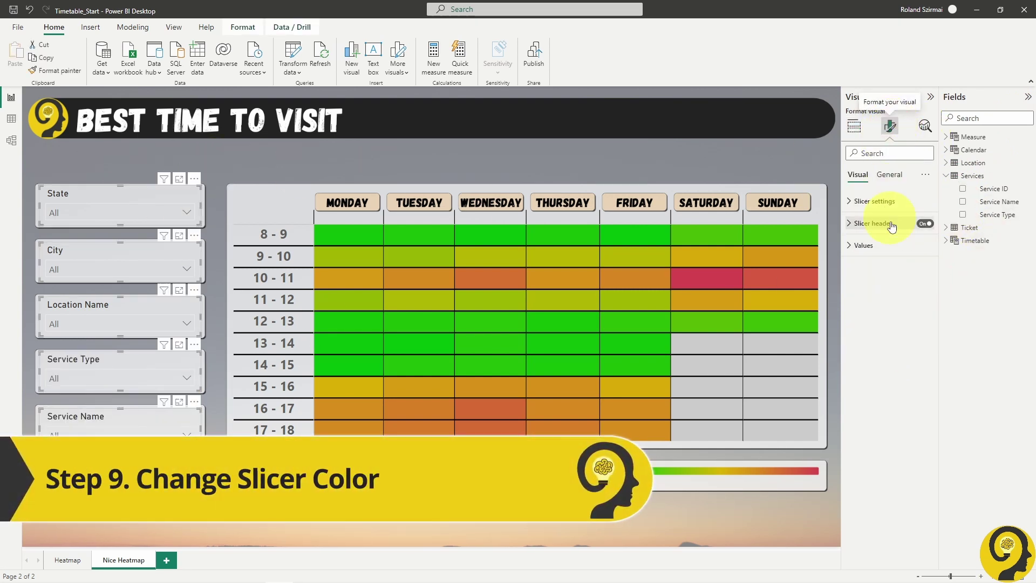
{"action": "left_click", "coordinate": [863, 245]}
{"action": "left_click", "coordinate": [880, 420]}
{"action": "left_click", "coordinate": [864, 448]}
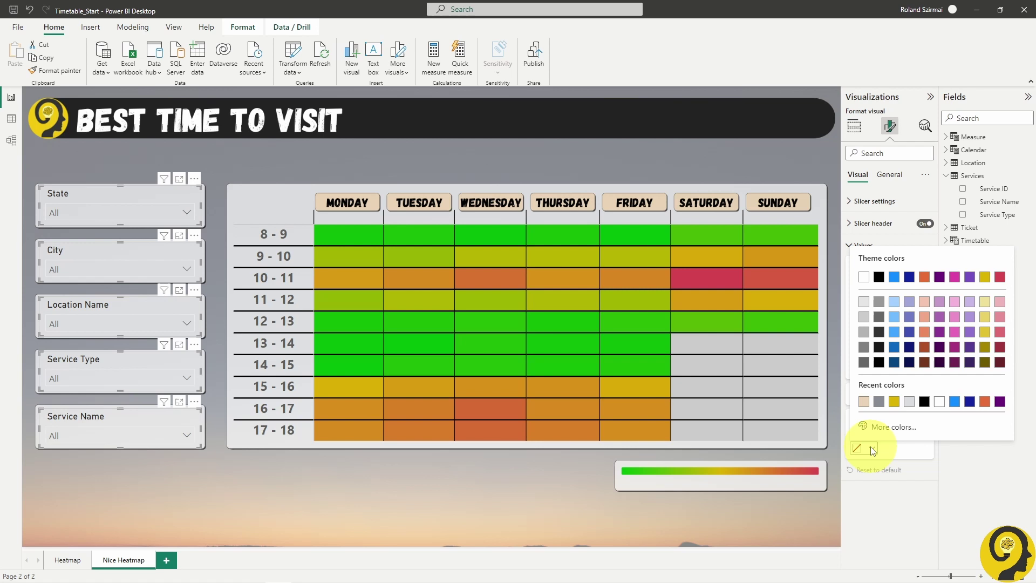
{"action": "left_click", "coordinate": [867, 408]}
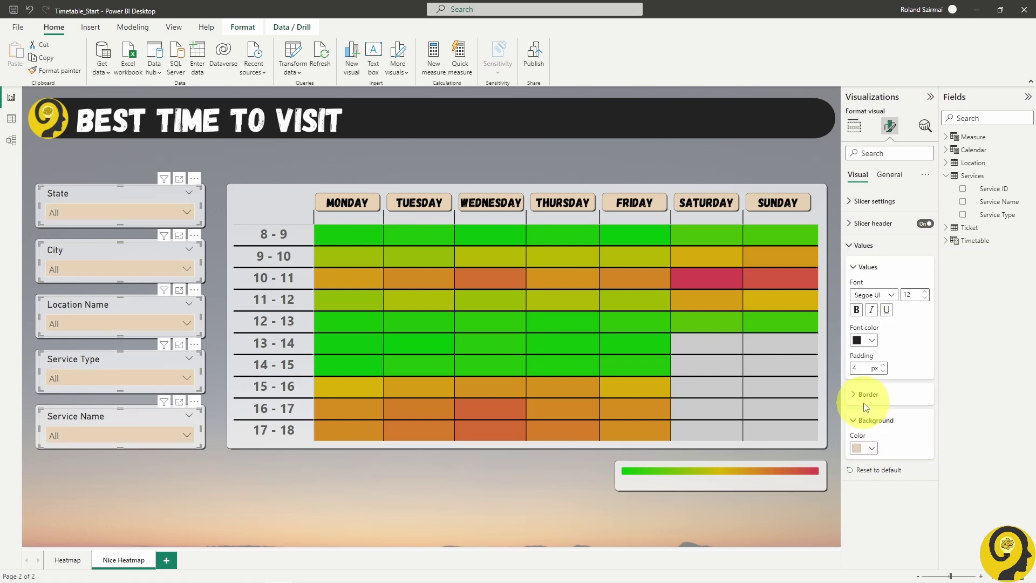
{"action": "left_click", "coordinate": [250, 158]}
{"action": "left_click", "coordinate": [186, 212]}
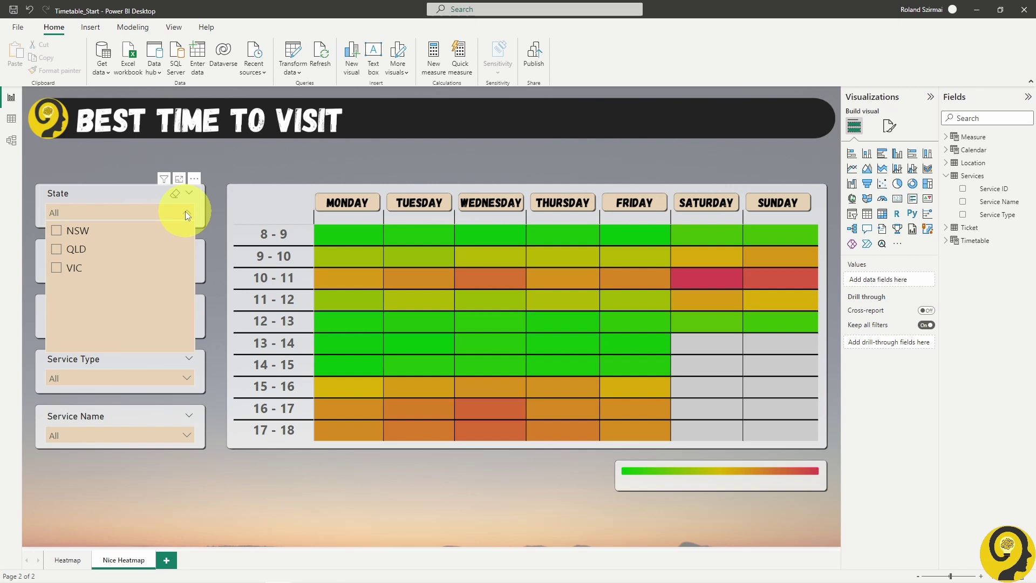
Close the State slicer's dropdown list.
{"action": "left_click", "coordinate": [232, 163]}
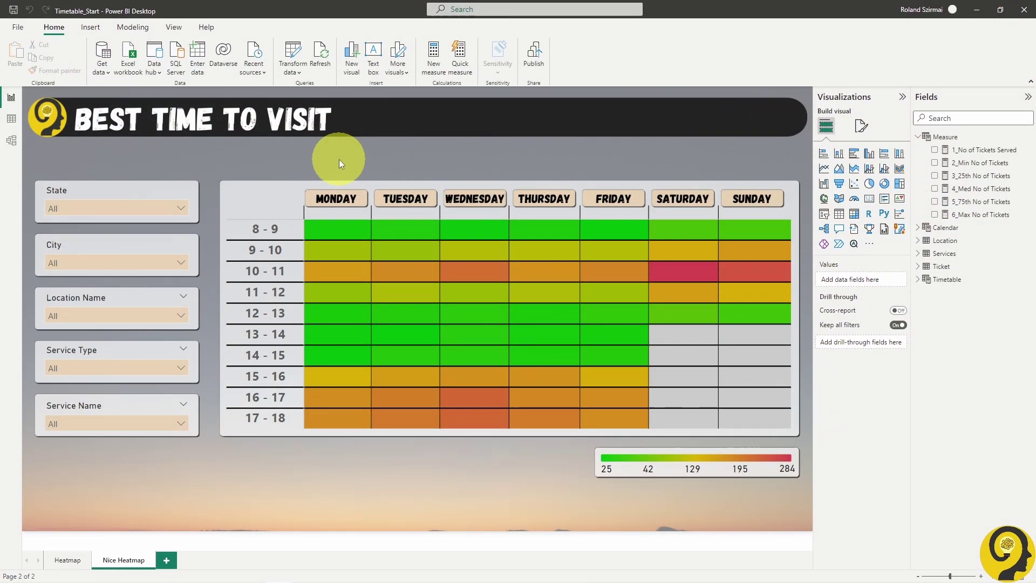
Create measure 7_AVG Service Minutes = AVERAGE(Ticket[Service Minutes]) in the Measure table.
{"action": "right_click", "coordinate": [937, 137]}
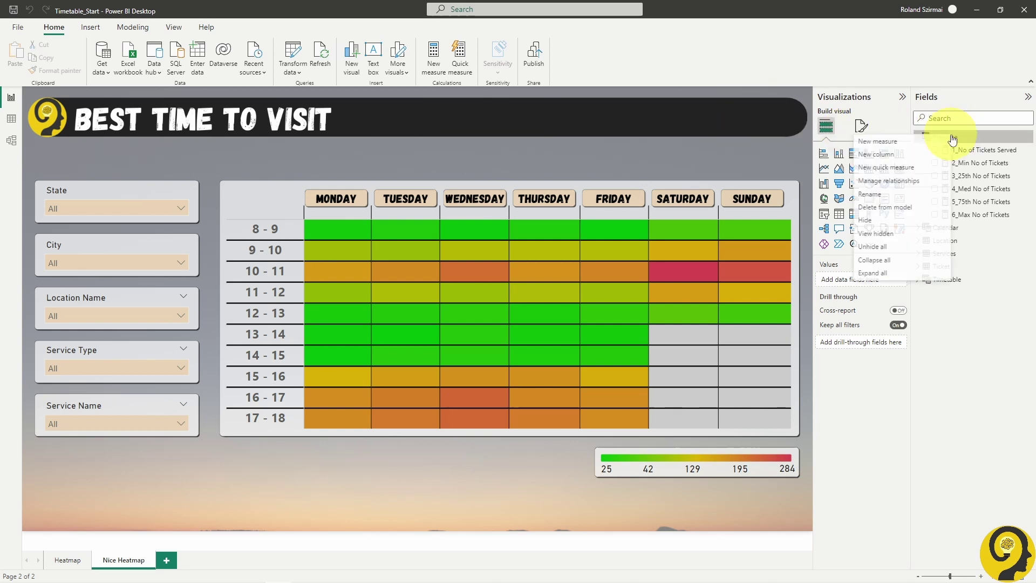
{"action": "left_click", "coordinate": [918, 142]}
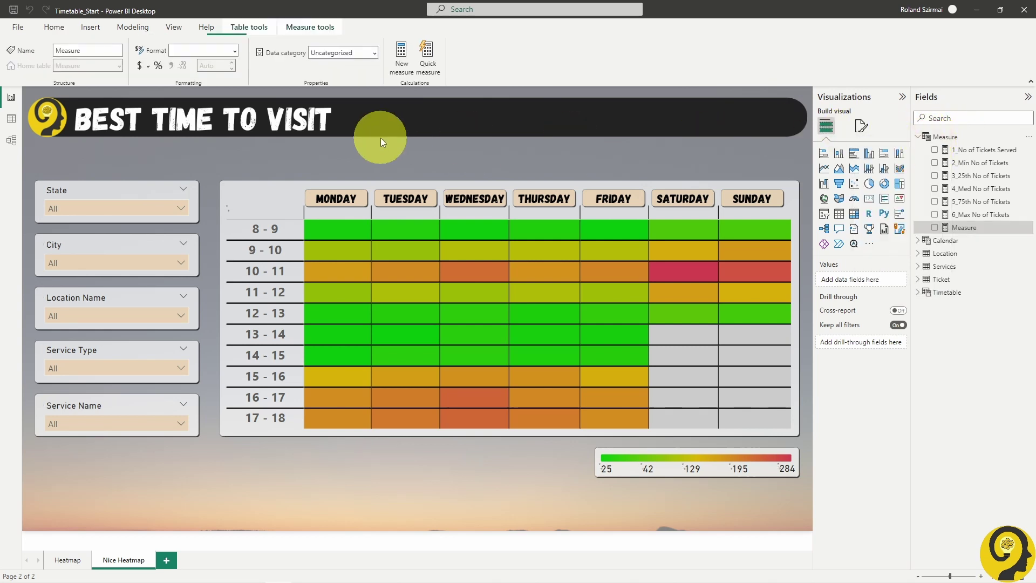
{"action": "key", "text": "ctrl+v"}
{"action": "key", "text": "Return"}
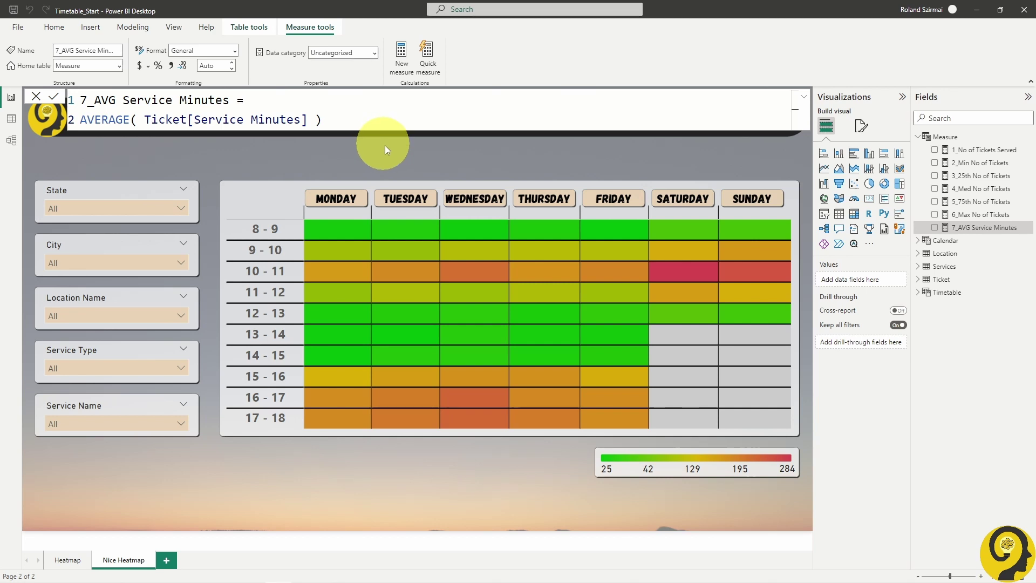
{"action": "left_click", "coordinate": [390, 154]}
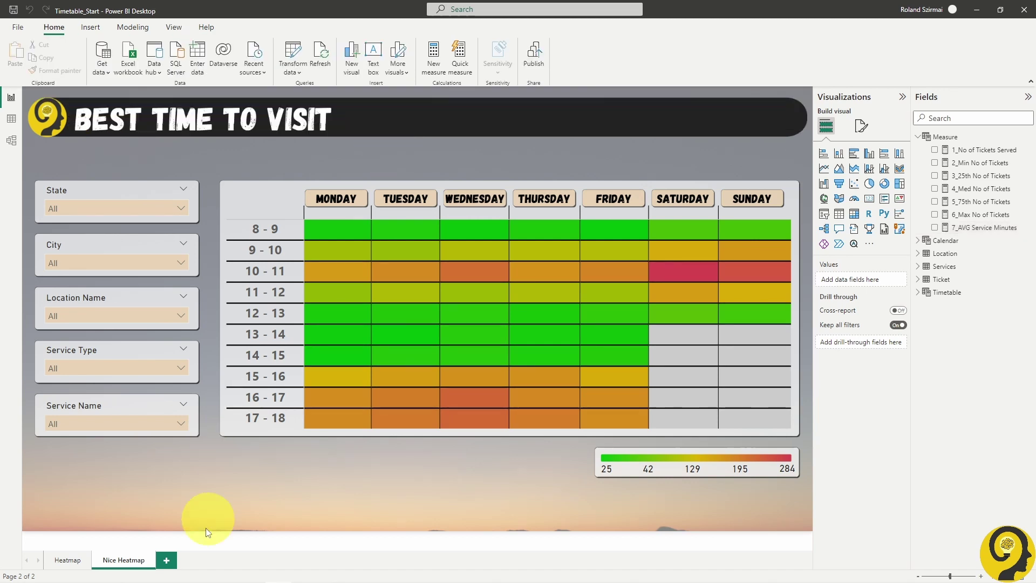
Add a new page named ToolTip, make it a tooltip page, and set canvas height to 340.
{"action": "left_click", "coordinate": [166, 559]}
{"action": "type", "text": "ToolTip"}
{"action": "key", "text": "Return"}
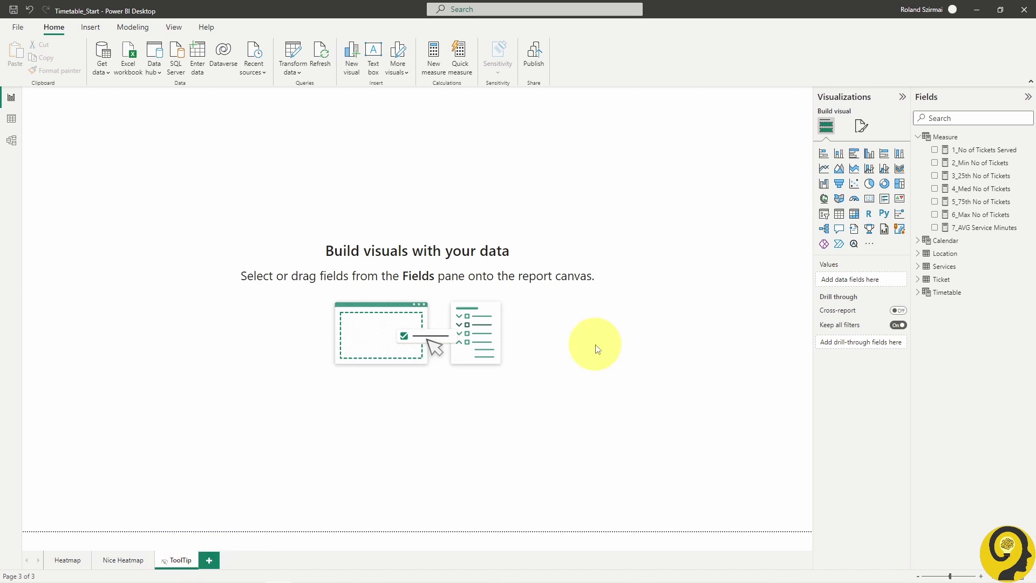
{"action": "left_click", "coordinate": [863, 126]}
{"action": "left_click", "coordinate": [885, 178]}
{"action": "left_click", "coordinate": [891, 226]}
{"action": "left_click", "coordinate": [852, 178]}
{"action": "left_click", "coordinate": [849, 200]}
{"action": "double_click", "coordinate": [832, 260]}
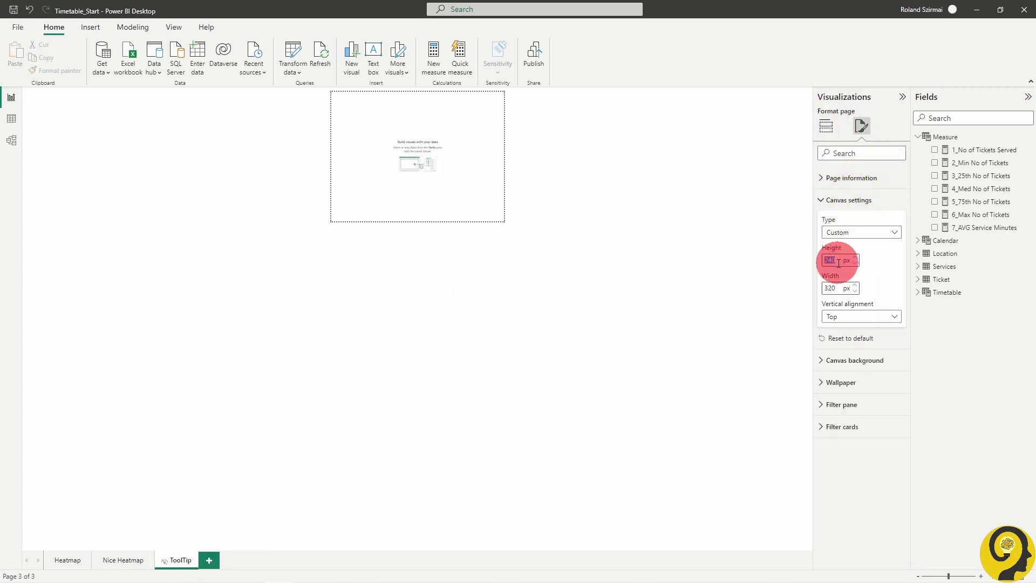
{"action": "type", "text": "340"}
Set ToolTip BG.png as the page background at 0% transparency with Fit scaling.
{"action": "left_click", "coordinate": [850, 200]}
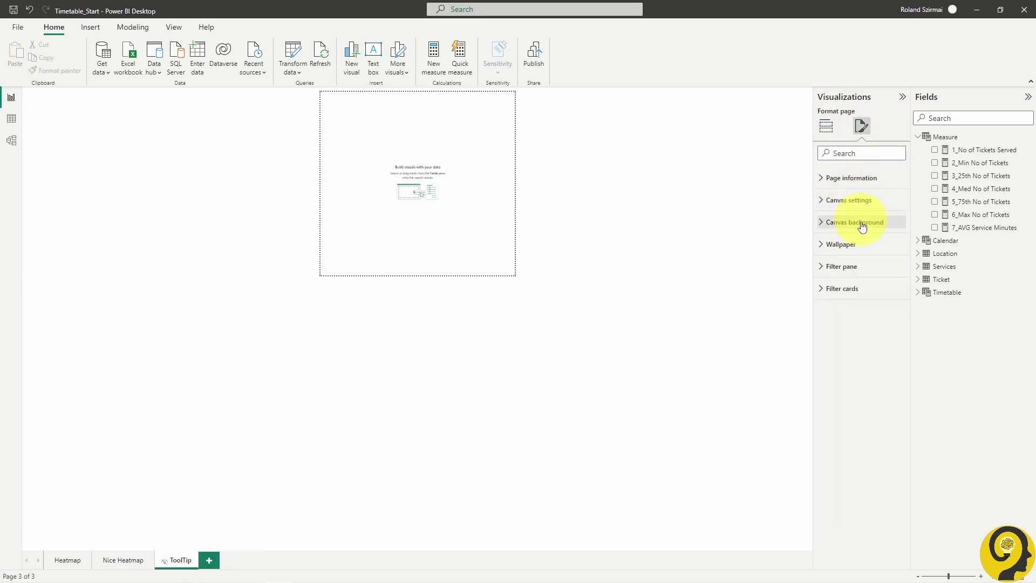
{"action": "left_click", "coordinate": [862, 222]}
{"action": "left_click", "coordinate": [837, 283]}
{"action": "double_click", "coordinate": [326, 97]}
{"action": "left_click_drag", "start_coordinate": [898, 346], "coordinate": [858, 345]}
{"action": "left_click", "coordinate": [862, 312]}
{"action": "left_click", "coordinate": [860, 335]}
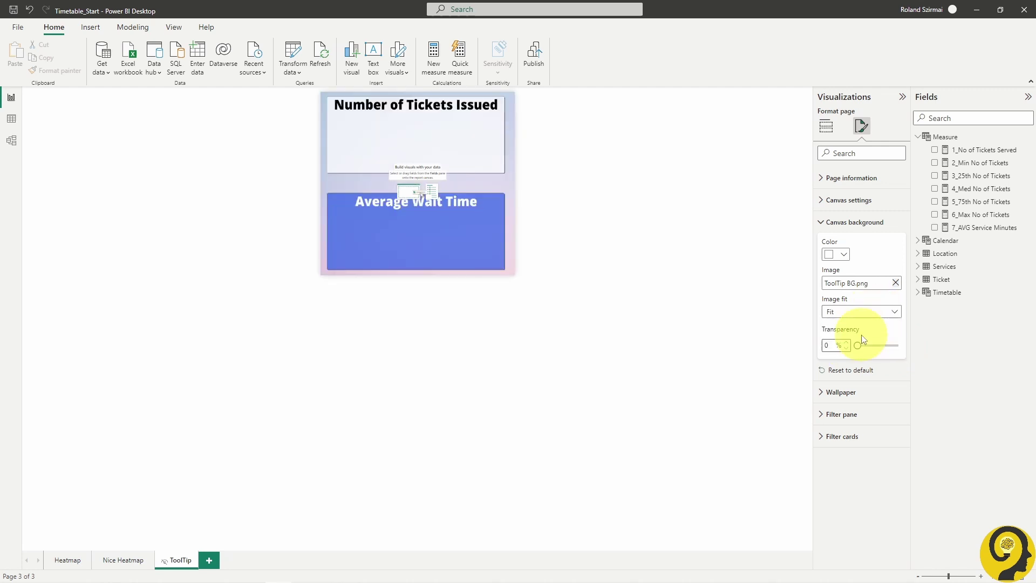
{"action": "left_click", "coordinate": [982, 576]}
Add a card showing 1_No of Tickets Served in the top box, with its category label hidden.
{"action": "left_click", "coordinate": [440, 185]}
{"action": "left_click", "coordinate": [869, 199]}
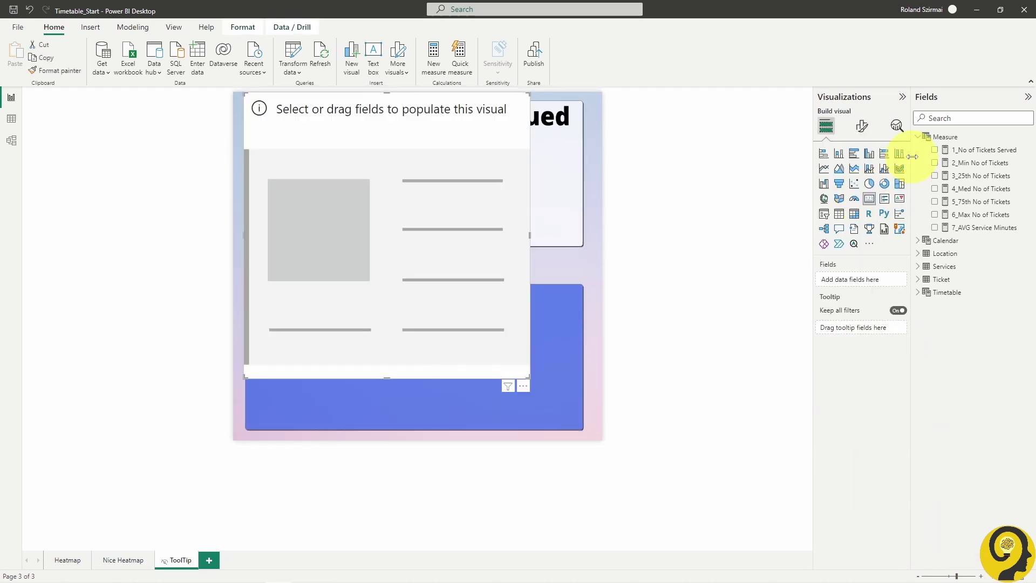
{"action": "left_click", "coordinate": [935, 150]}
{"action": "left_click_drag", "start_coordinate": [533, 376], "coordinate": [581, 245]}
{"action": "left_click_drag", "start_coordinate": [245, 92], "coordinate": [247, 128]}
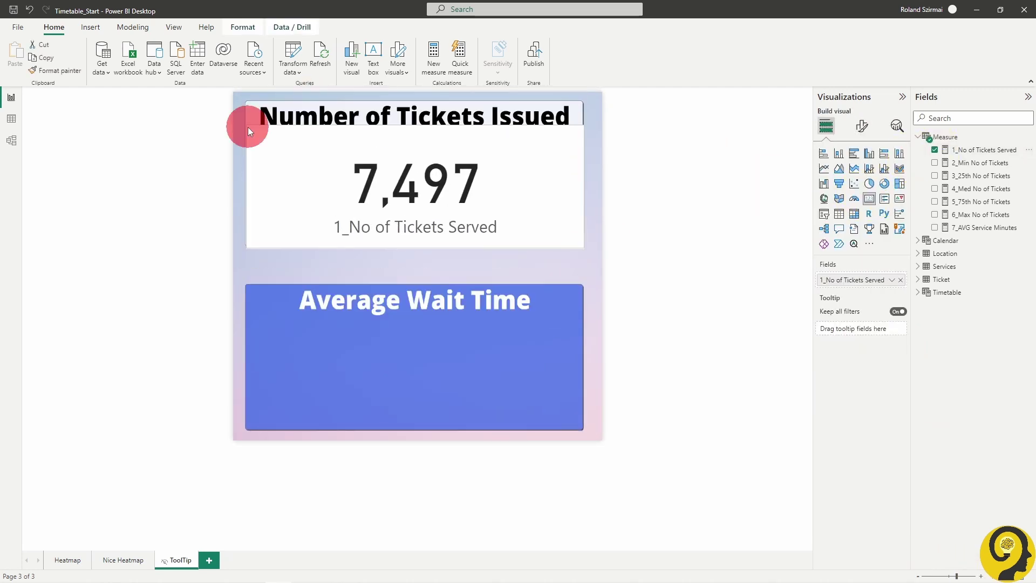
{"action": "left_click", "coordinate": [862, 126]}
{"action": "left_click", "coordinate": [827, 176]}
{"action": "left_click", "coordinate": [897, 223]}
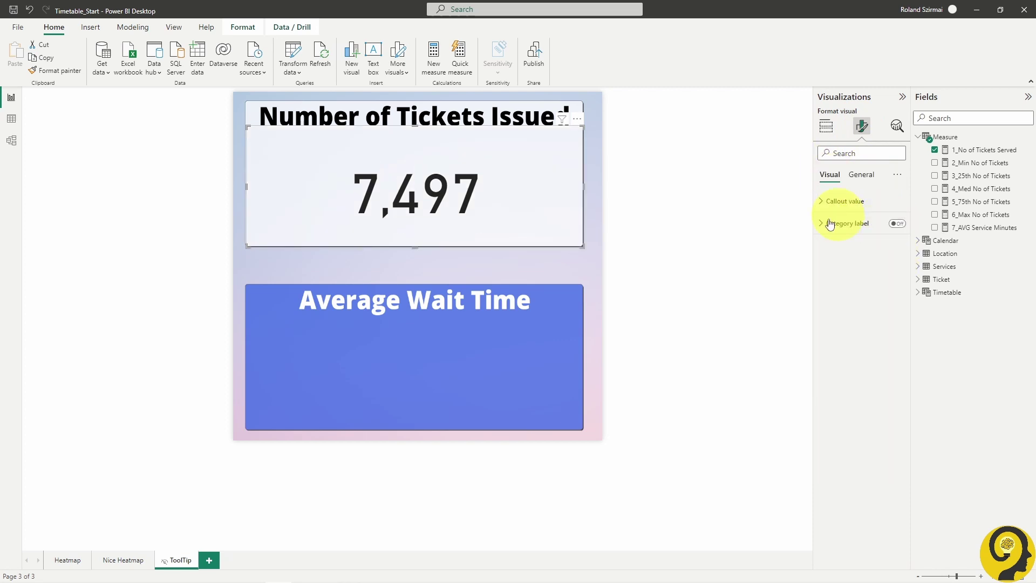
Copy the card to the Average Wait Time box, showing 7_AVG Service Minutes in white.
{"action": "left_click_drag", "start_coordinate": [509, 204], "coordinate": [465, 365]}
{"action": "left_click", "coordinate": [935, 227]}
{"action": "left_click", "coordinate": [845, 201]}
{"action": "left_click", "coordinate": [841, 282]}
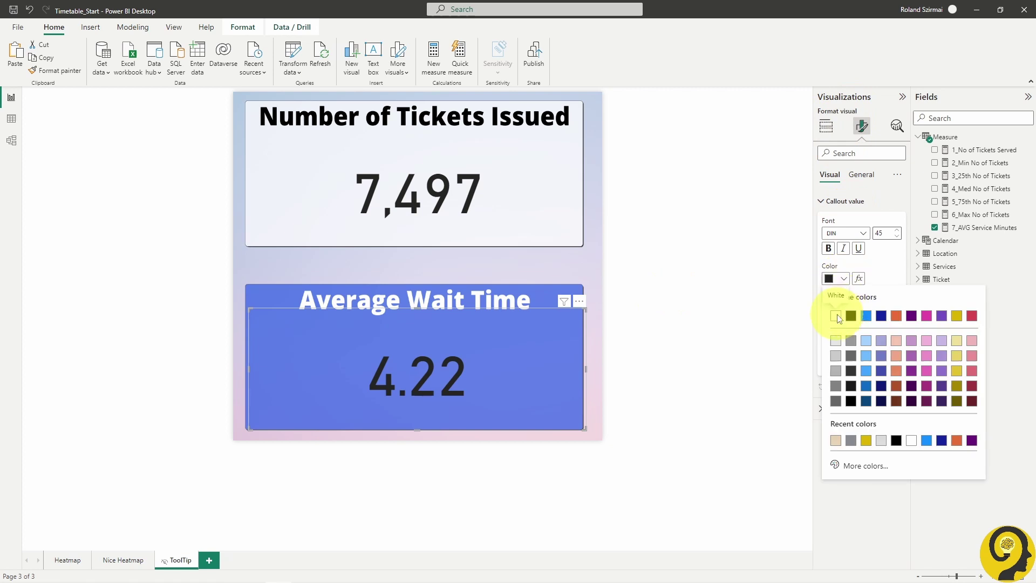
{"action": "left_click", "coordinate": [843, 310]}
{"action": "left_click", "coordinate": [717, 244]}
On the Nice Heatmap page, select the matrix and expand its Tooltips settings under General.
{"action": "left_click", "coordinate": [123, 560]}
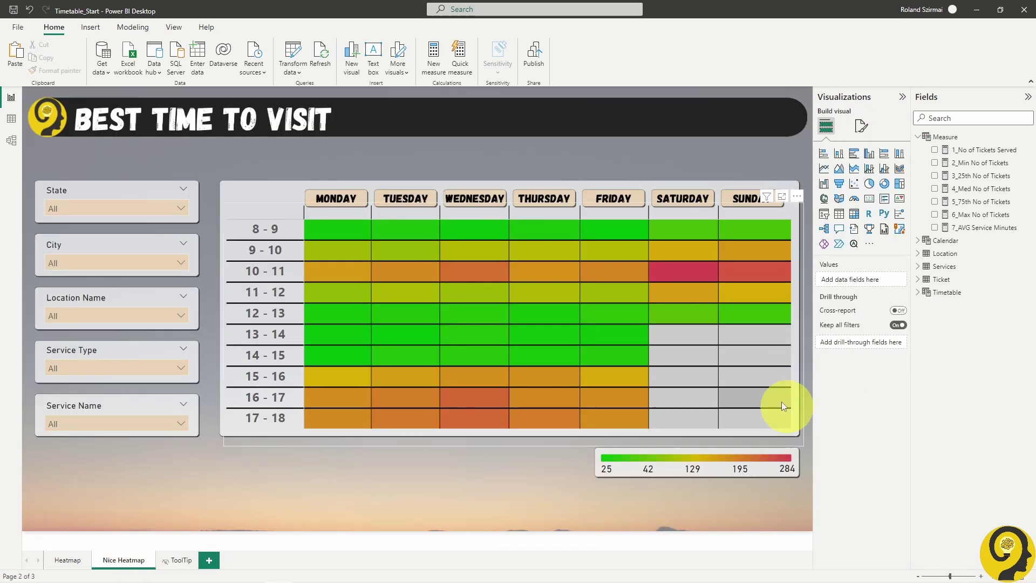
{"action": "left_click", "coordinate": [861, 126]}
{"action": "left_click", "coordinate": [791, 211]}
{"action": "left_click", "coordinate": [861, 174]}
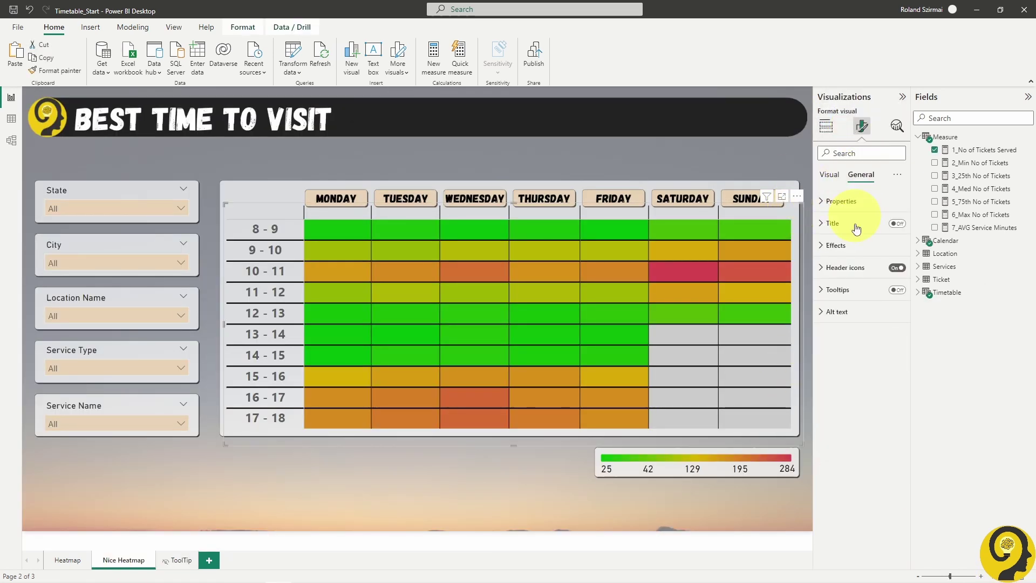
{"action": "left_click", "coordinate": [850, 290]}
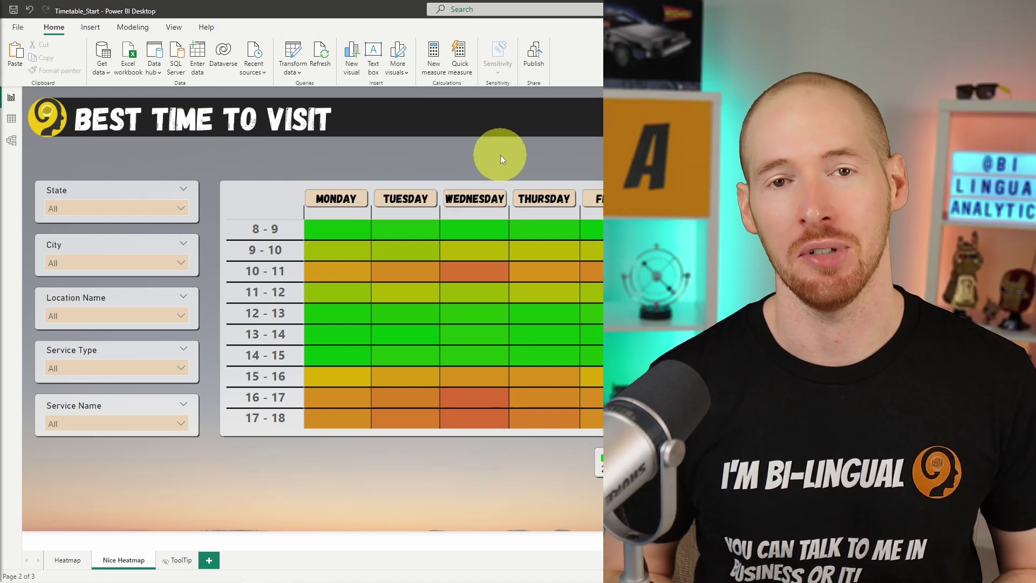
Set the slicers to State NSW, City Sydney and Location Name Manly Corso.
{"action": "left_click", "coordinate": [501, 155]}
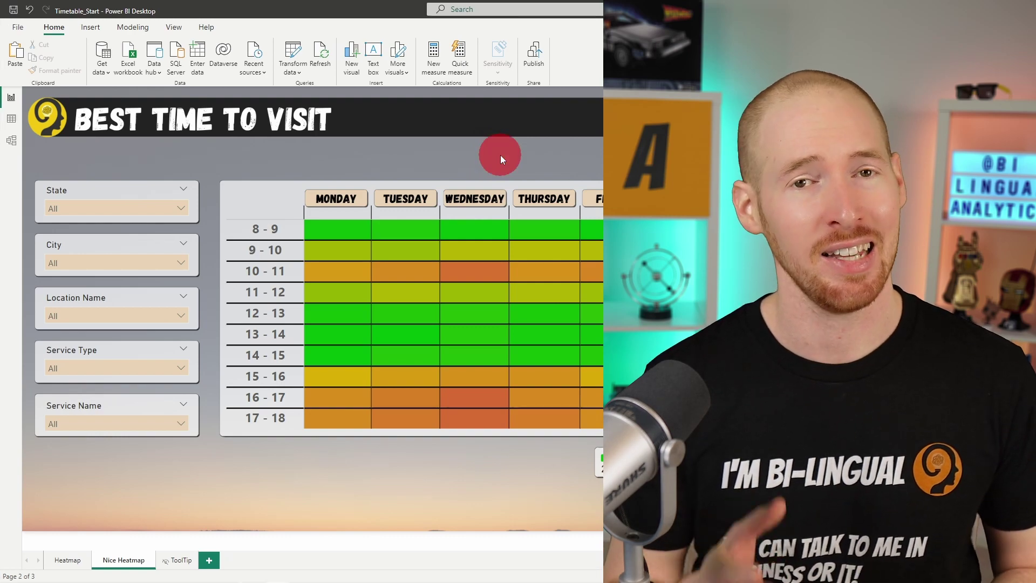
{"action": "left_click", "coordinate": [116, 209]}
{"action": "left_click", "coordinate": [112, 229]}
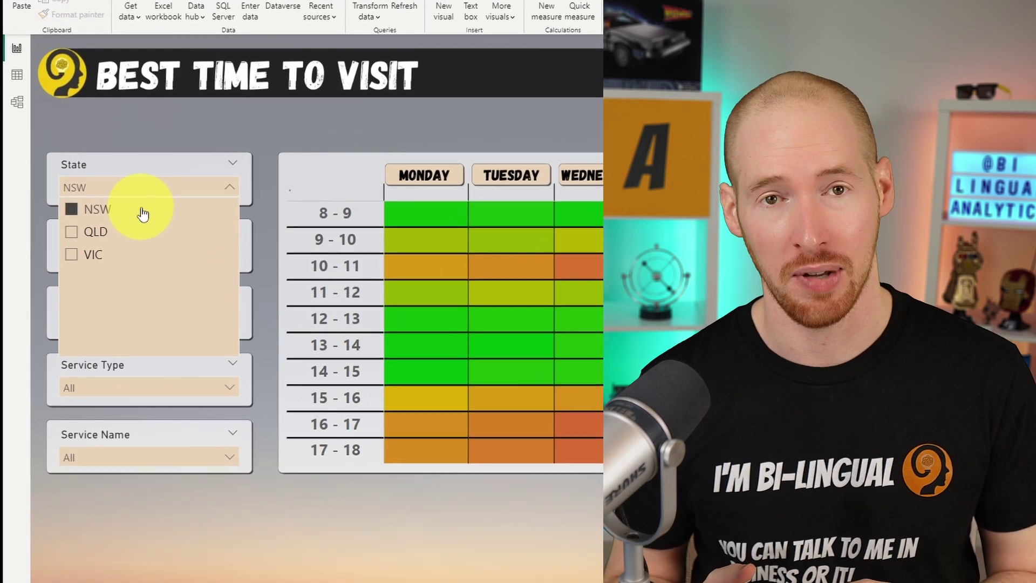
{"action": "left_click", "coordinate": [229, 187]}
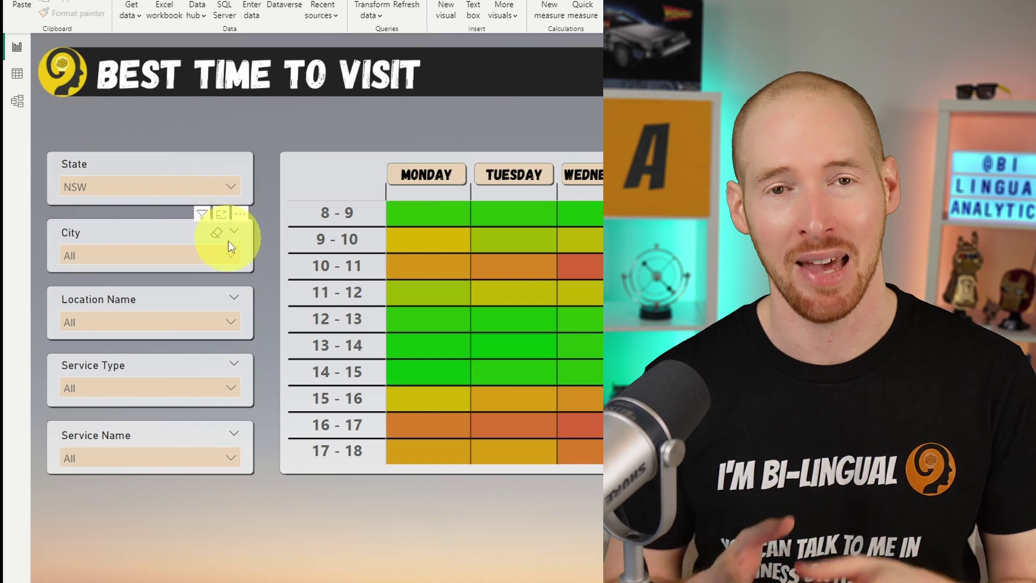
{"action": "left_click", "coordinate": [228, 256]}
{"action": "left_click", "coordinate": [111, 346]}
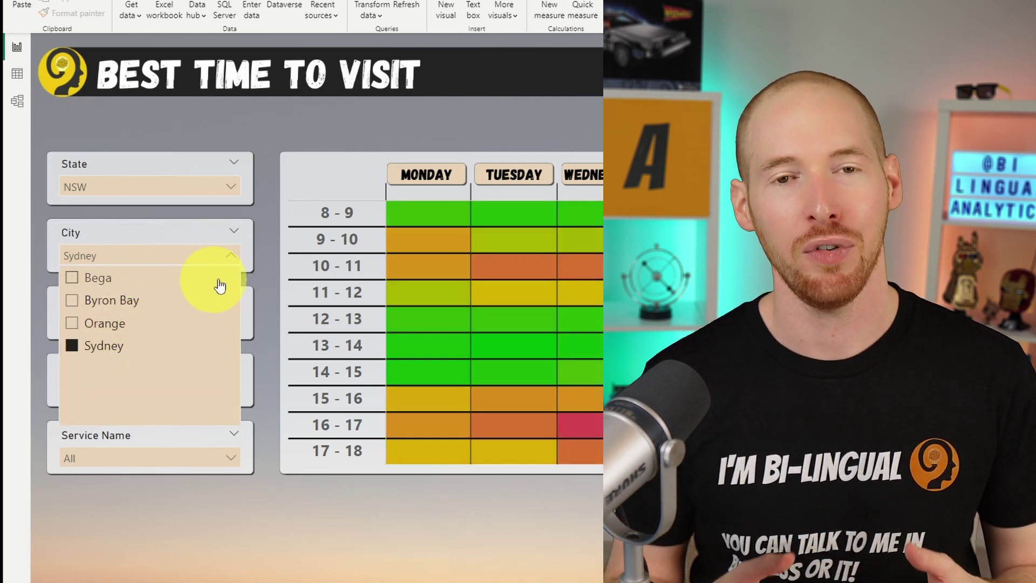
{"action": "left_click", "coordinate": [232, 256]}
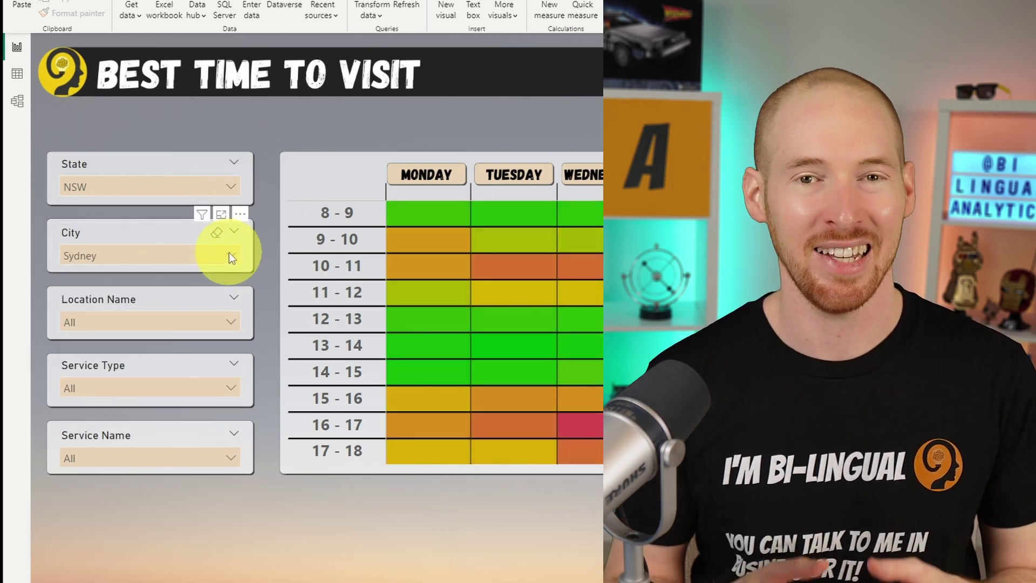
{"action": "left_click", "coordinate": [226, 321]}
{"action": "left_click", "coordinate": [136, 230]}
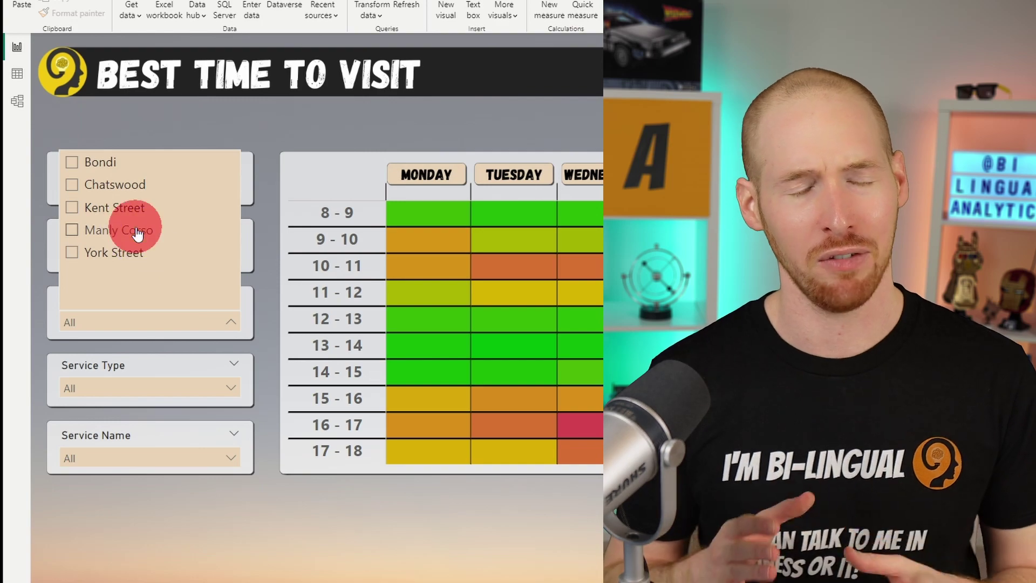
{"action": "left_click", "coordinate": [214, 321]}
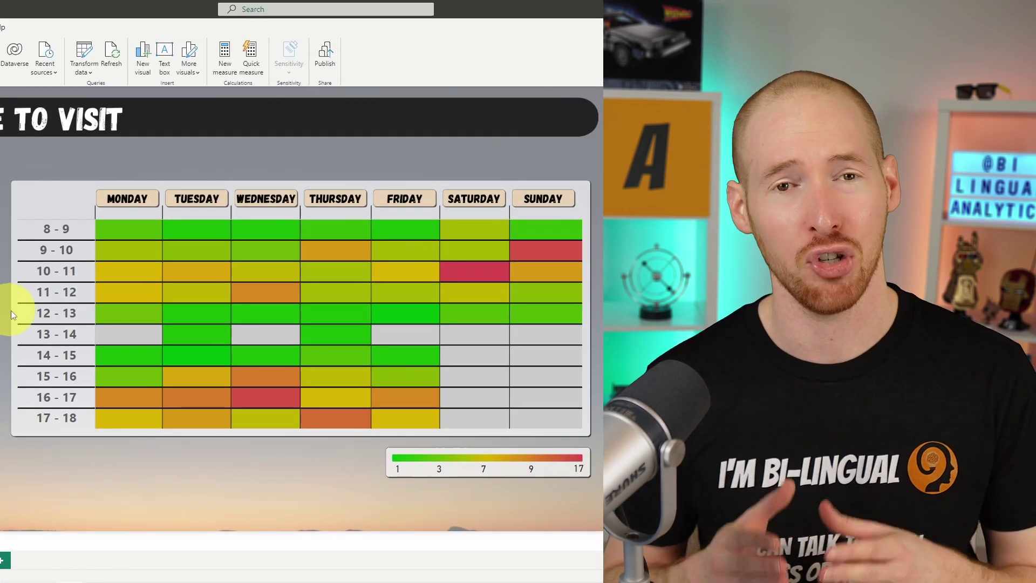
{"action": "mouse_move", "coordinate": [122, 357]}
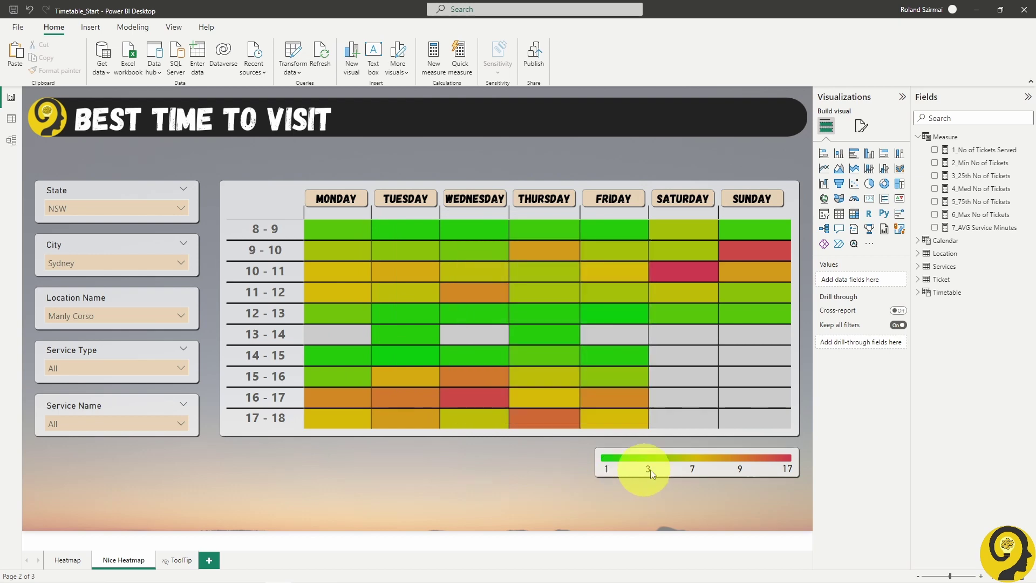
Collapse the Fields and Visualizations panes and switch to the compact ribbon.
{"action": "left_click_drag", "start_coordinate": [911, 357], "coordinate": [940, 351]}
{"action": "left_click", "coordinate": [1028, 100]}
{"action": "left_click", "coordinate": [1009, 96]}
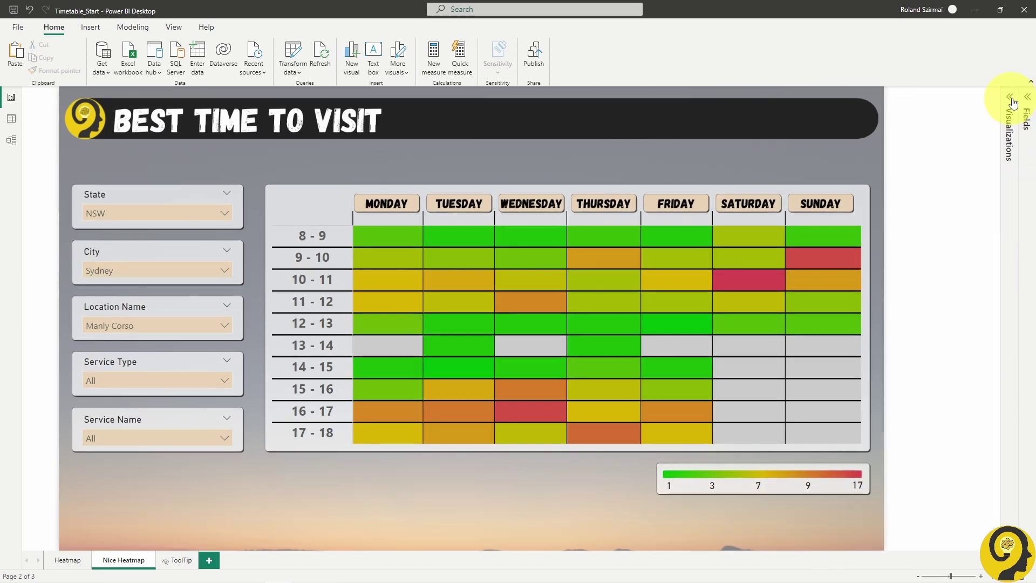
{"action": "left_click", "coordinate": [1031, 81]}
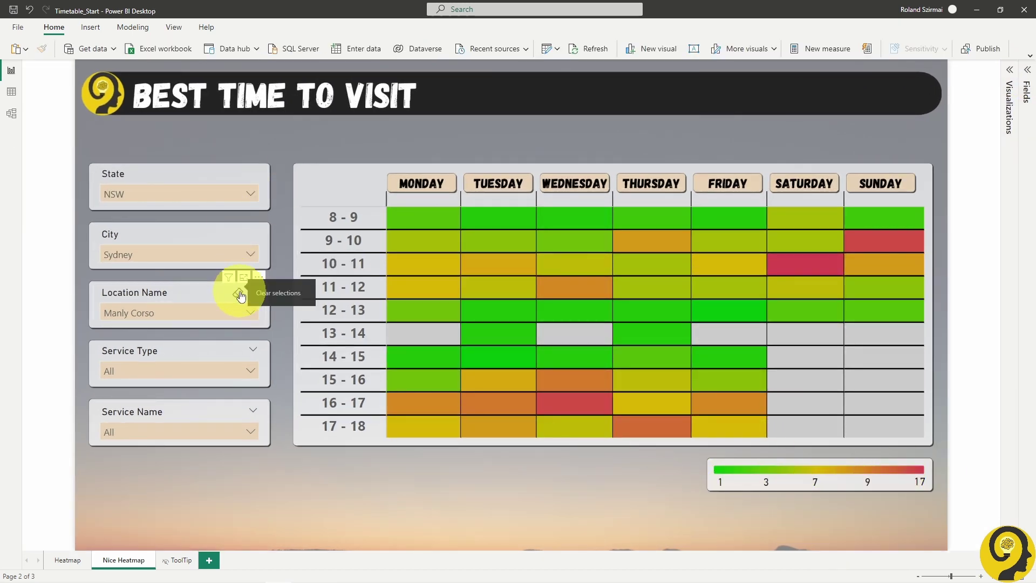
Clear the Location Name, City and State slicer selections.
{"action": "left_click", "coordinate": [240, 295]}
{"action": "left_click", "coordinate": [238, 234]}
{"action": "left_click", "coordinate": [238, 176]}
Filter the heatmap to Service Type Personal and Service Name Domestic Parcel.
{"action": "mouse_move", "coordinate": [798, 261]}
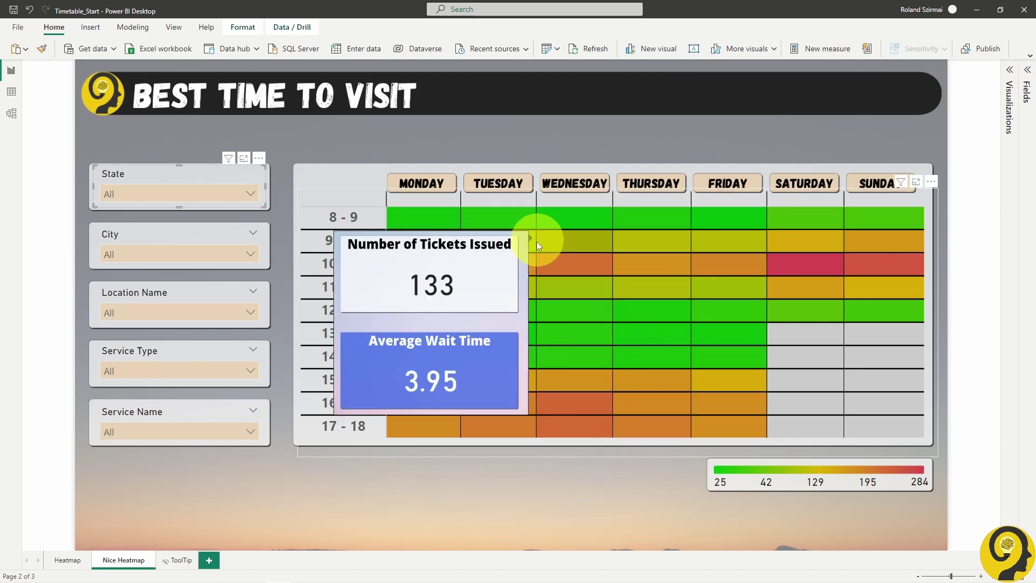
{"action": "left_click", "coordinate": [250, 371]}
{"action": "left_click", "coordinate": [124, 254]}
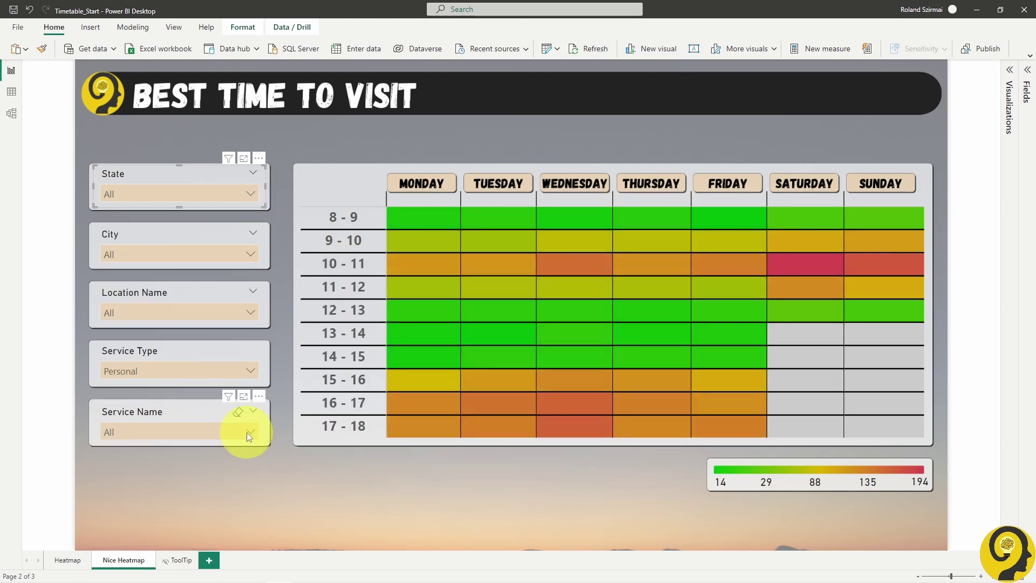
{"action": "left_click", "coordinate": [247, 432]}
{"action": "left_click", "coordinate": [174, 347]}
{"action": "mouse_move", "coordinate": [443, 267]}
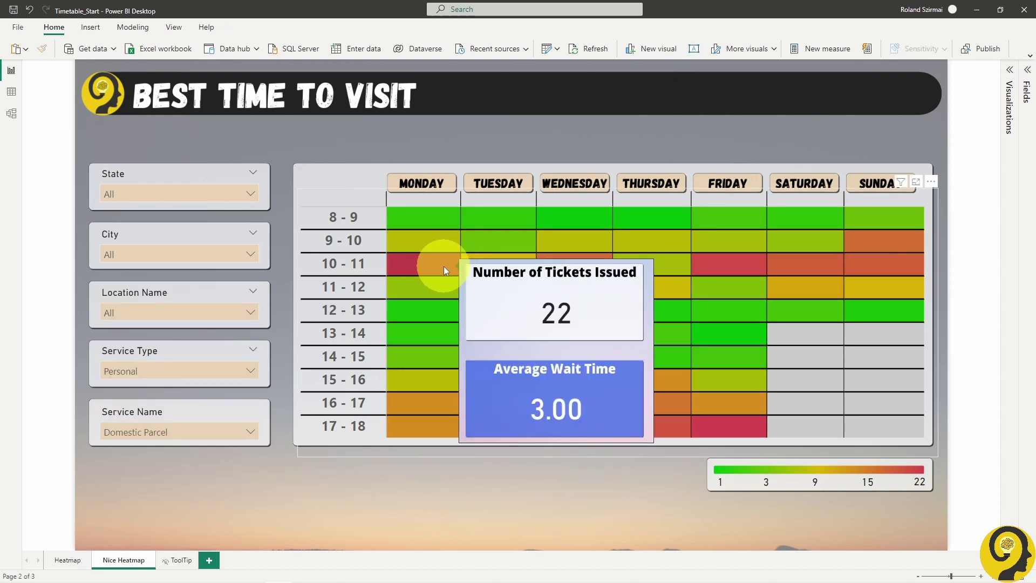